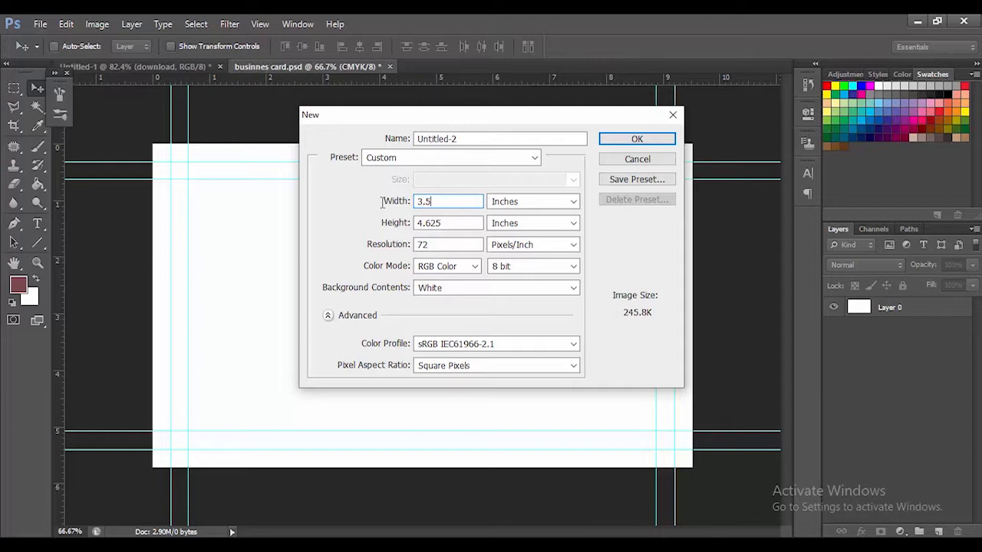
Set the new document's height to 2 inches, resolution to 300 pixels/inch and background contents to White
{"action": "left_click_drag", "start_coordinate": [444, 222], "coordinate": [415, 222]}
{"action": "type", "text": "2"}
{"action": "type", "text": "300"}
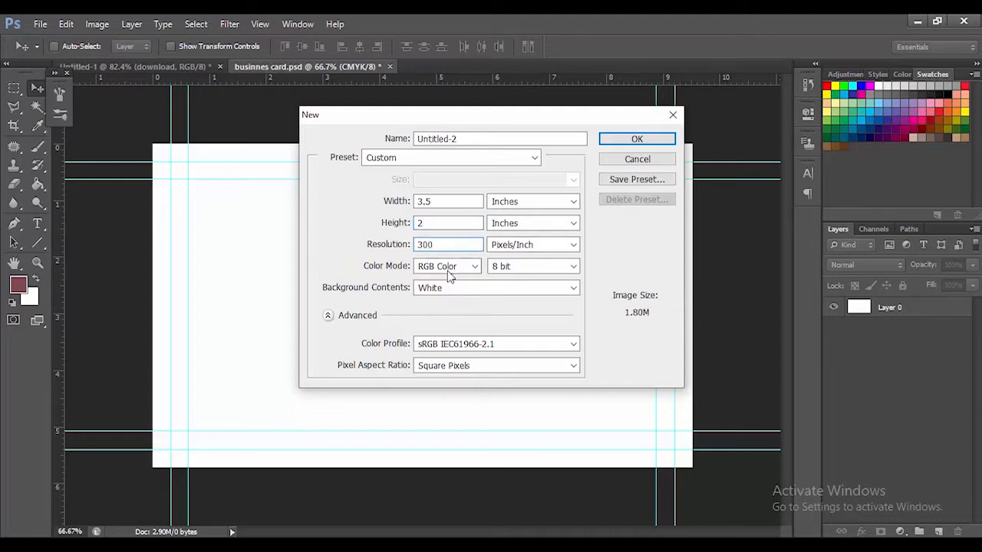
{"action": "left_click", "coordinate": [573, 288]}
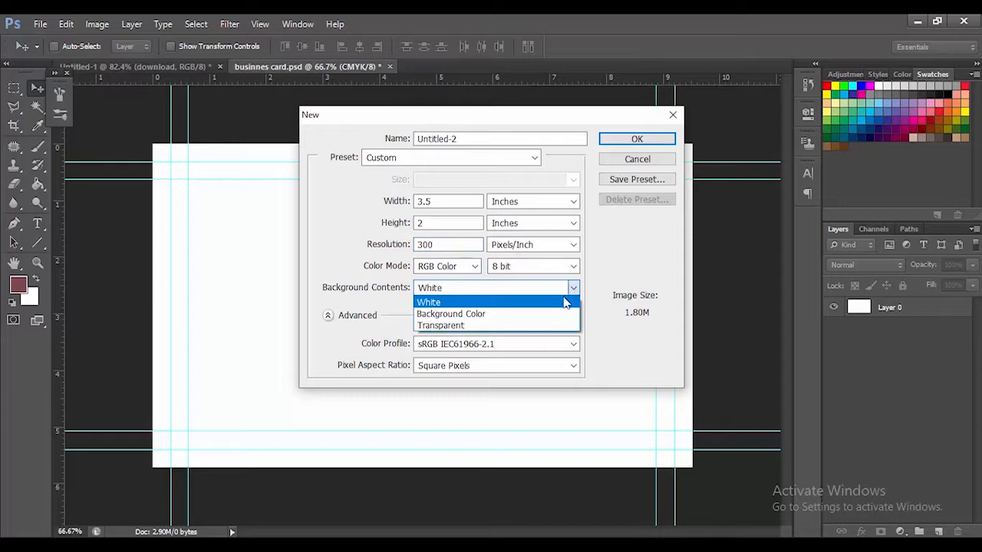
{"action": "left_click", "coordinate": [549, 304]}
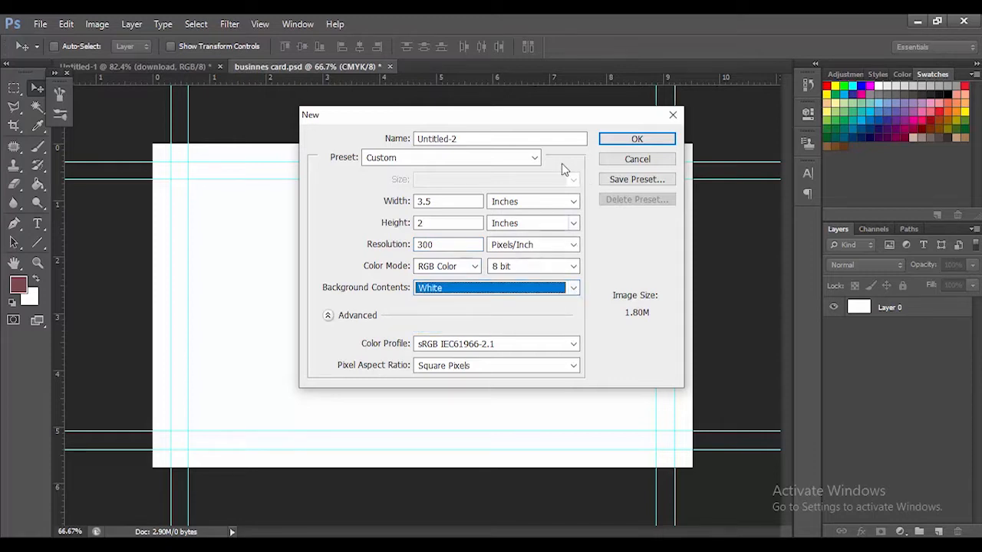
Name the new document "professional business card" and create it
{"action": "left_click_drag", "start_coordinate": [491, 138], "coordinate": [418, 139]}
{"action": "key", "text": "BackSpace"}
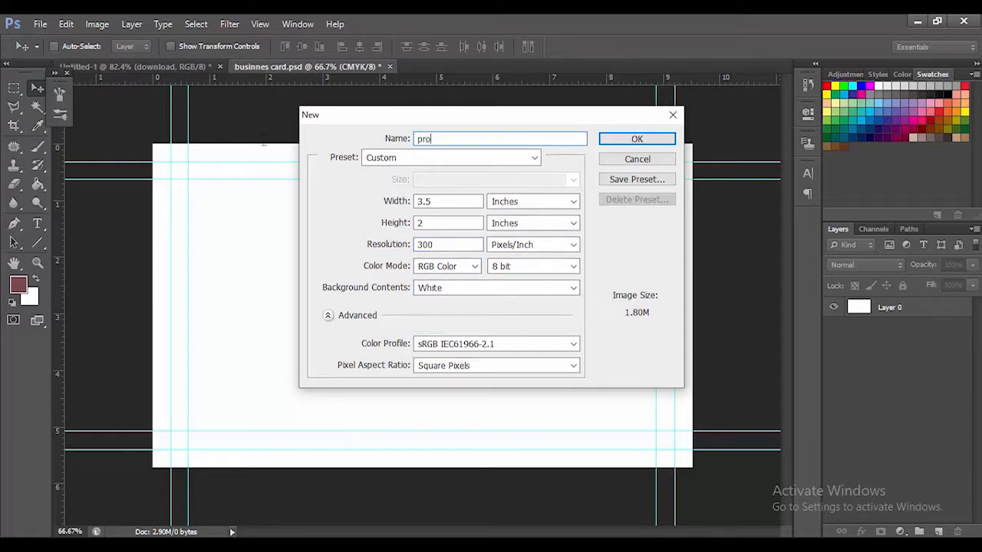
{"action": "type", "text": "professionalb"}
{"action": "key", "text": "BackSpace"}
{"action": "key", "text": "Return"}
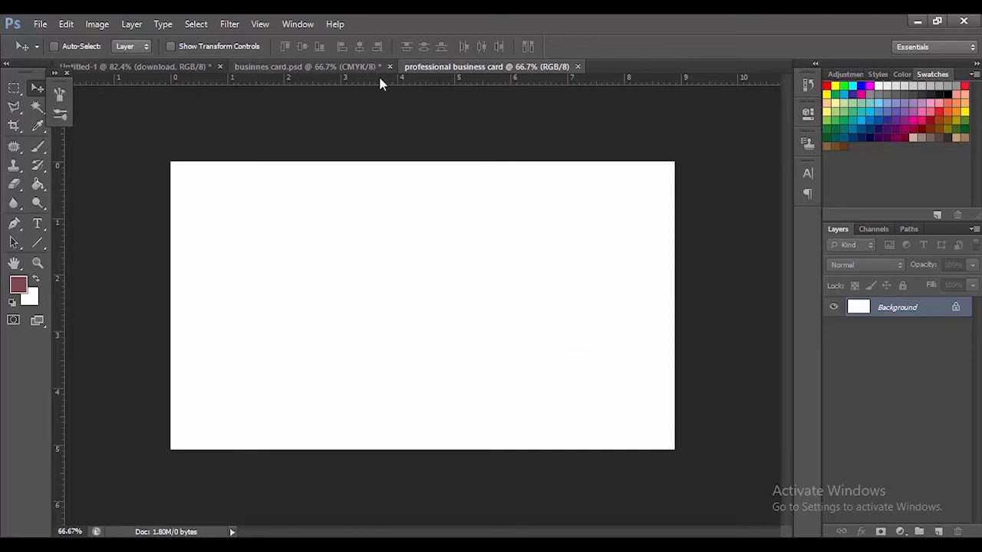
Place ruler guides along all four edges of the blank card
{"action": "left_click_drag", "start_coordinate": [438, 85], "coordinate": [441, 162]}
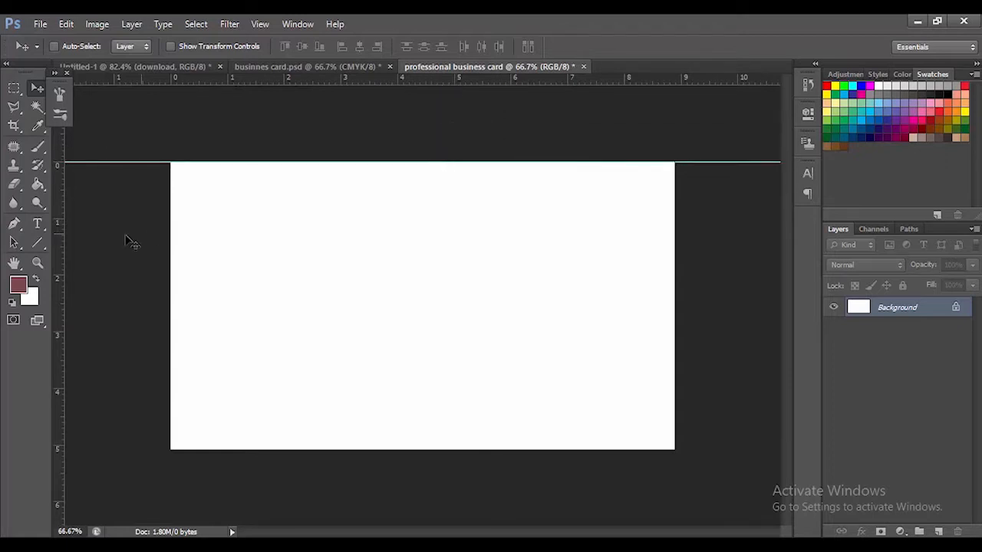
{"action": "left_click_drag", "start_coordinate": [59, 273], "coordinate": [168, 279]}
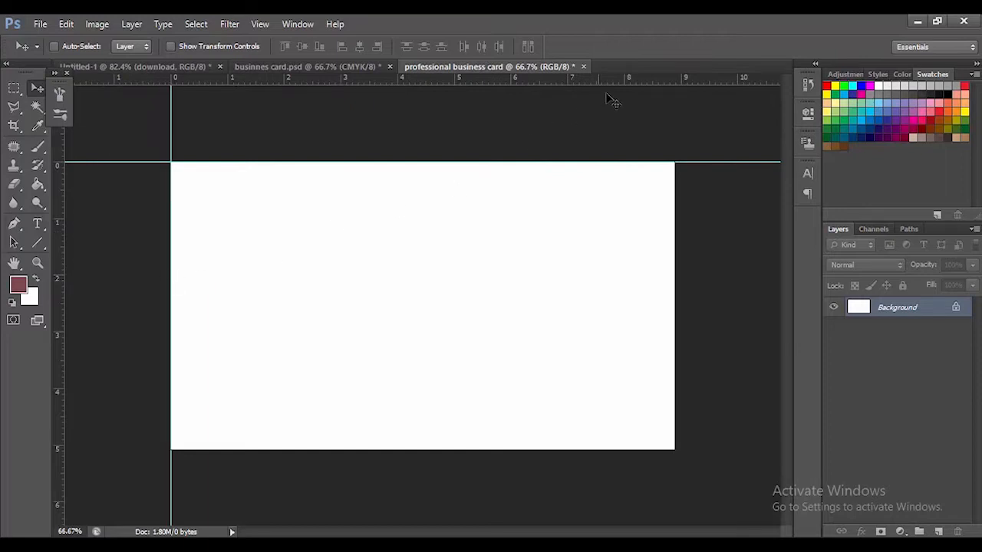
{"action": "left_click_drag", "start_coordinate": [678, 96], "coordinate": [676, 450]}
{"action": "left_click_drag", "start_coordinate": [63, 319], "coordinate": [676, 344]}
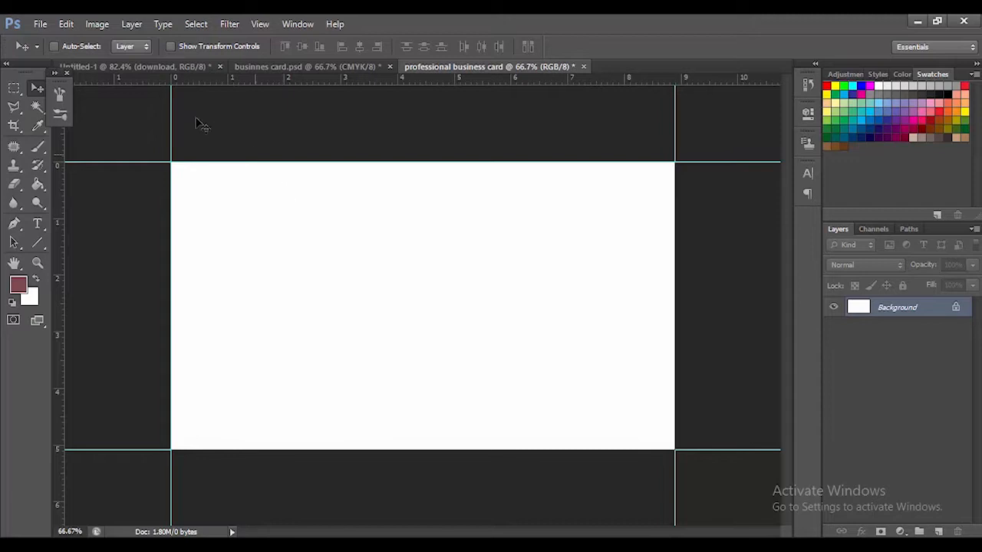
Enlarge the canvas to 3.75 inches wide and 2.25 inches high to add a bleed around the card
{"action": "left_click", "coordinate": [98, 24]}
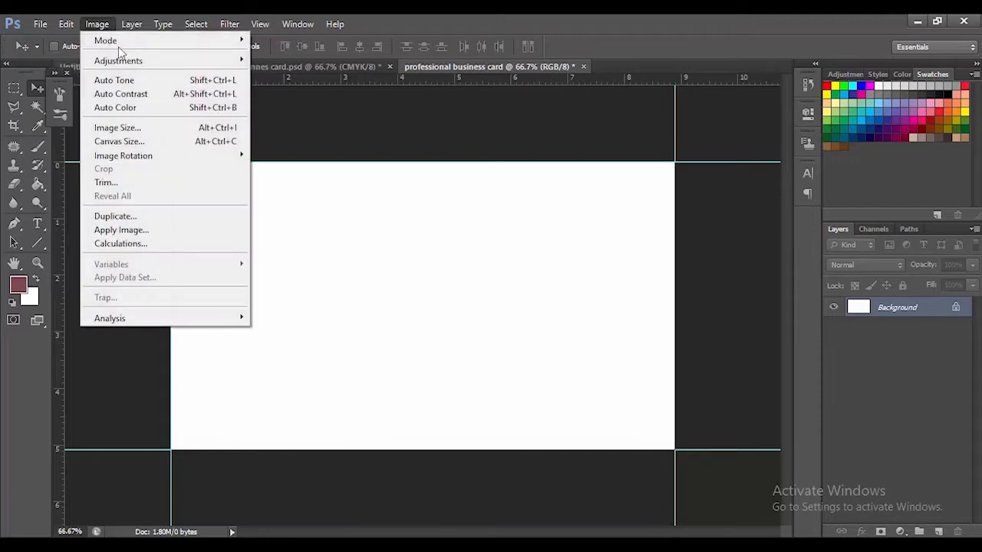
{"action": "left_click", "coordinate": [138, 142]}
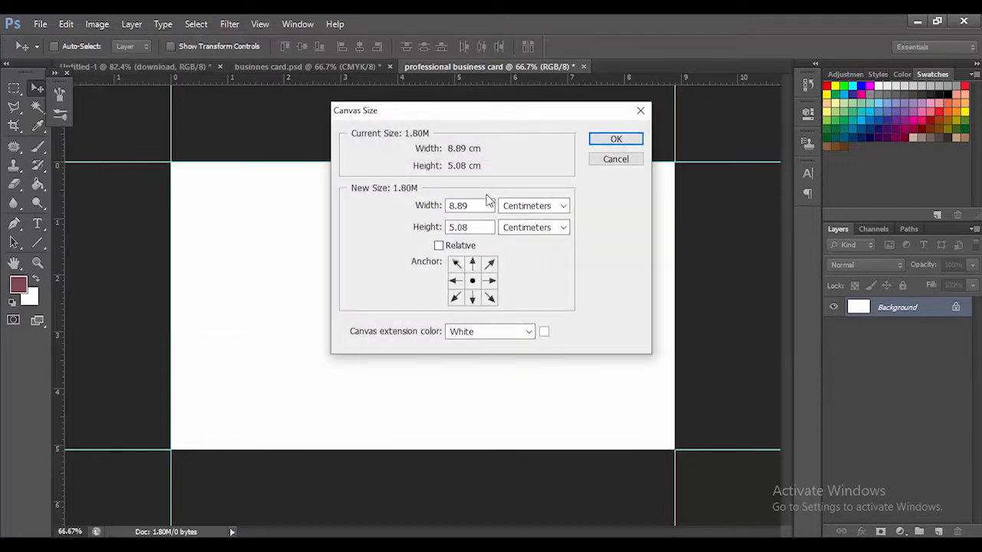
{"action": "left_click", "coordinate": [563, 206]}
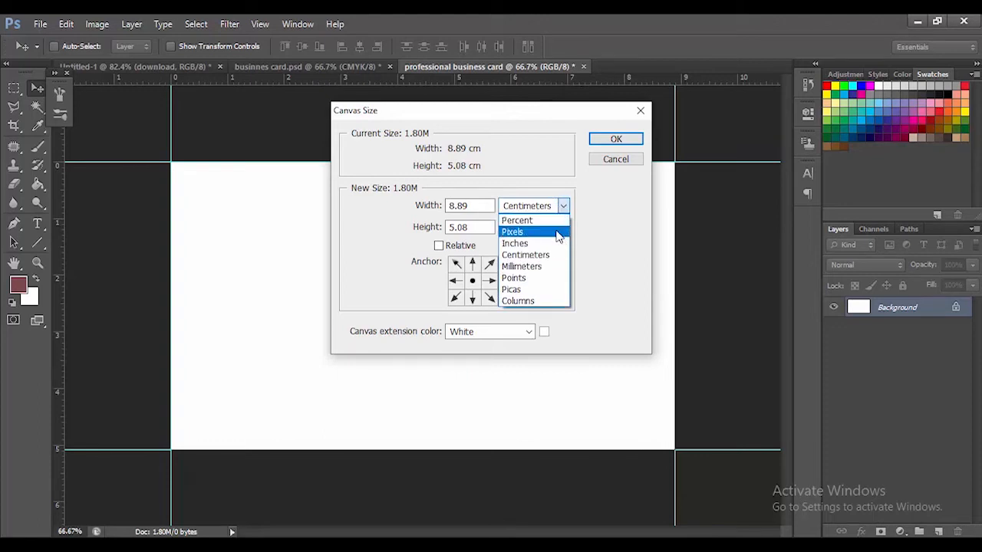
{"action": "left_click", "coordinate": [558, 243]}
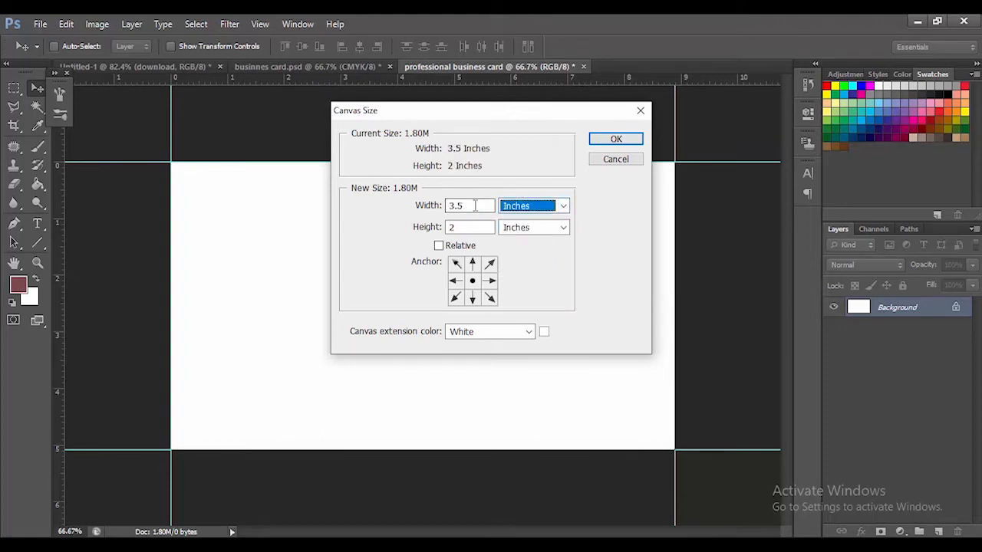
{"action": "left_click", "coordinate": [475, 204]}
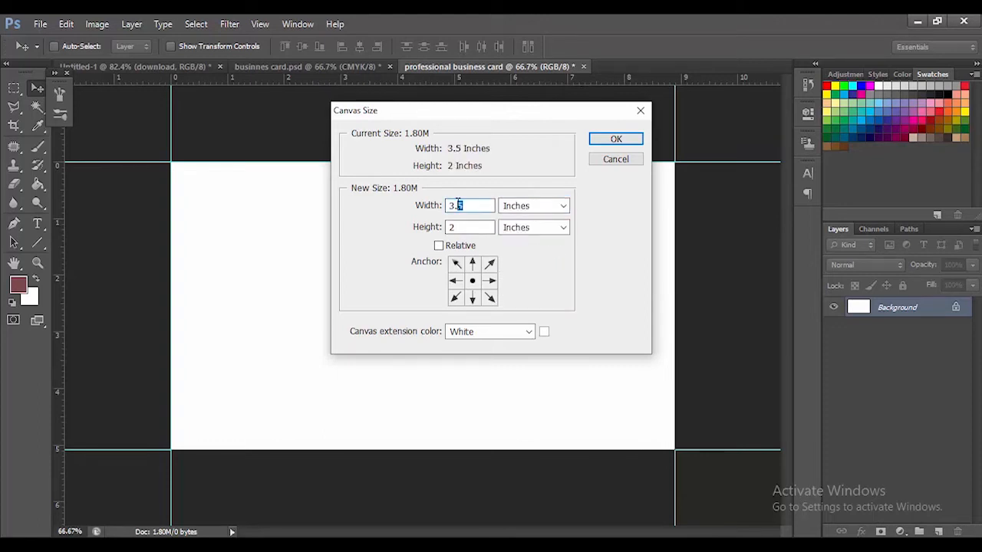
{"action": "type", "text": "7"}
{"action": "left_click", "coordinate": [464, 223]}
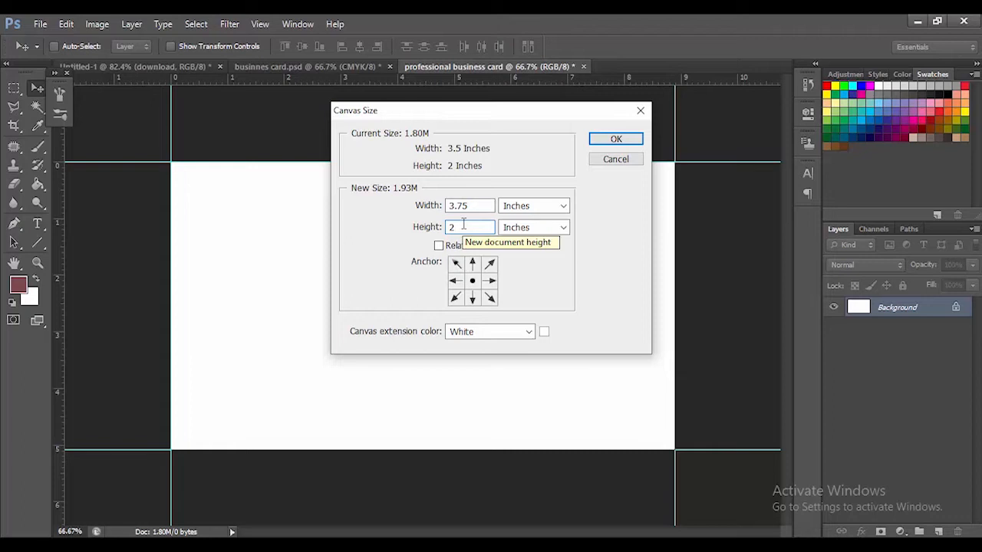
{"action": "type", "text": ".25"}
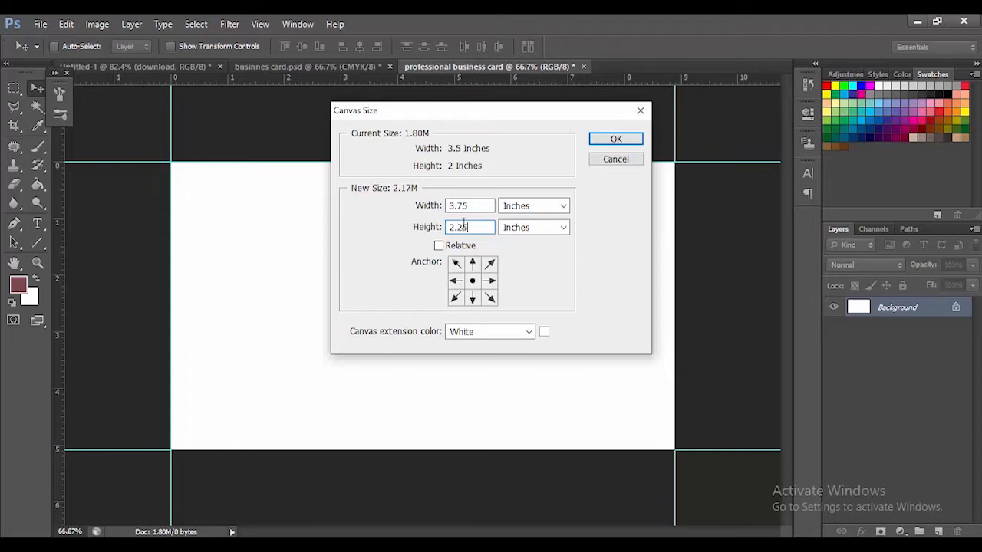
{"action": "key", "text": "Return"}
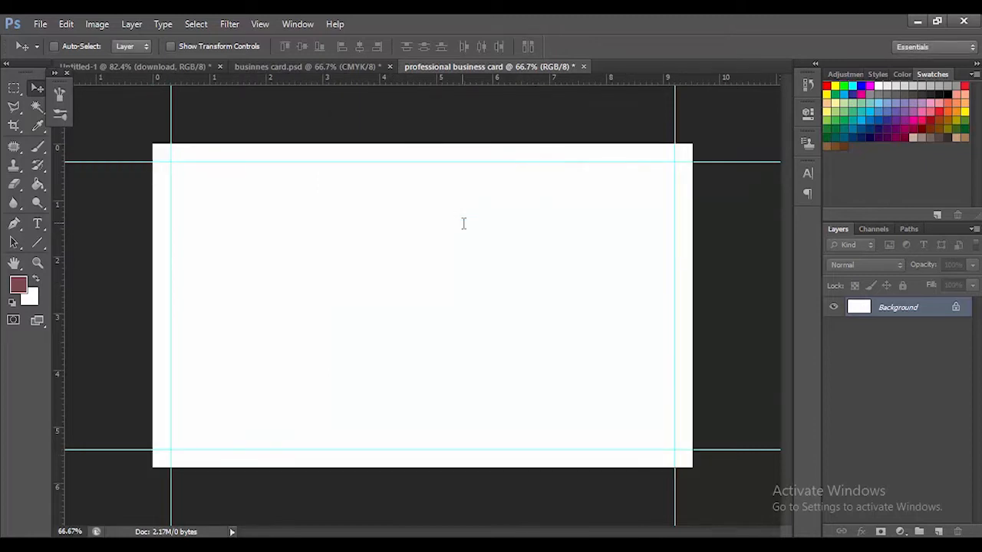
Make a square marquee selection from the canvas's top-left corner to the intersection of the guides there
{"action": "scroll", "coordinate": [159, 152], "scroll_direction": "up", "scroll_amount": 4}
{"action": "left_click_drag", "start_coordinate": [147, 171], "coordinate": [306, 263]}
{"action": "scroll", "coordinate": [284, 234], "scroll_direction": "up", "scroll_amount": 2}
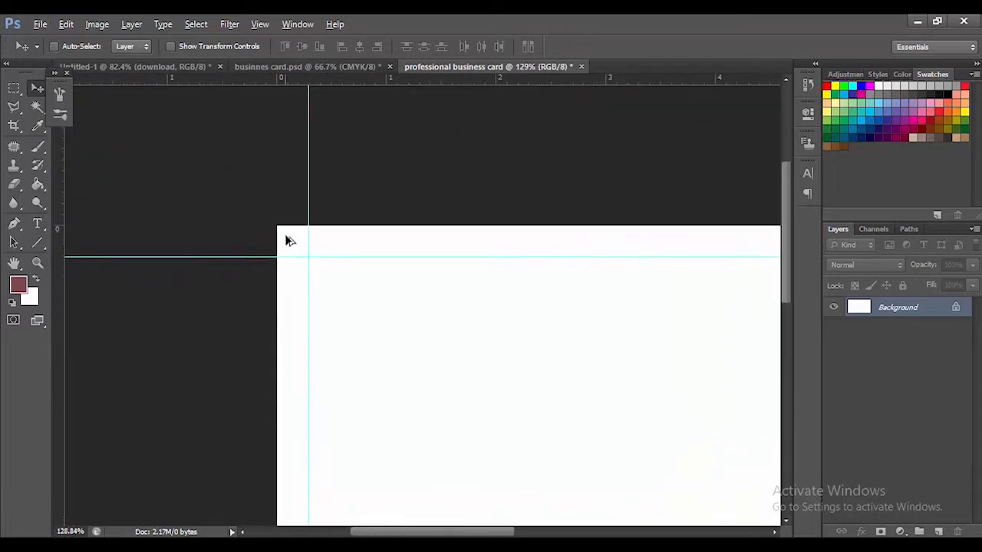
{"action": "left_click", "coordinate": [15, 89]}
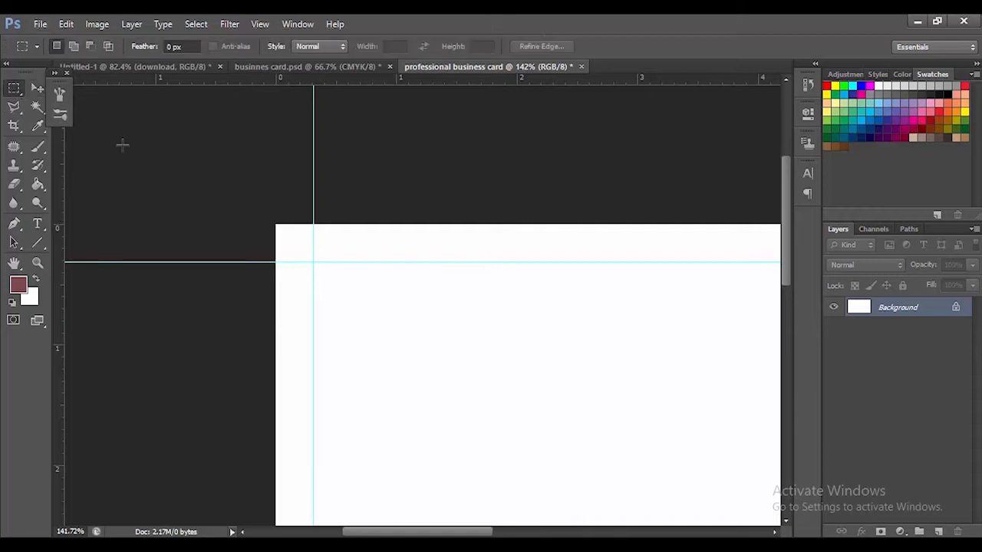
{"action": "left_click_drag", "start_coordinate": [274, 223], "coordinate": [313, 259]}
Move the square selection just inside the top-left guides and add a vertical and a horizontal guide at its inner edges
{"action": "left_click", "coordinate": [37, 89]}
{"action": "left_click_drag", "start_coordinate": [309, 256], "coordinate": [335, 288]}
{"action": "left_click_drag", "start_coordinate": [63, 312], "coordinate": [350, 317]}
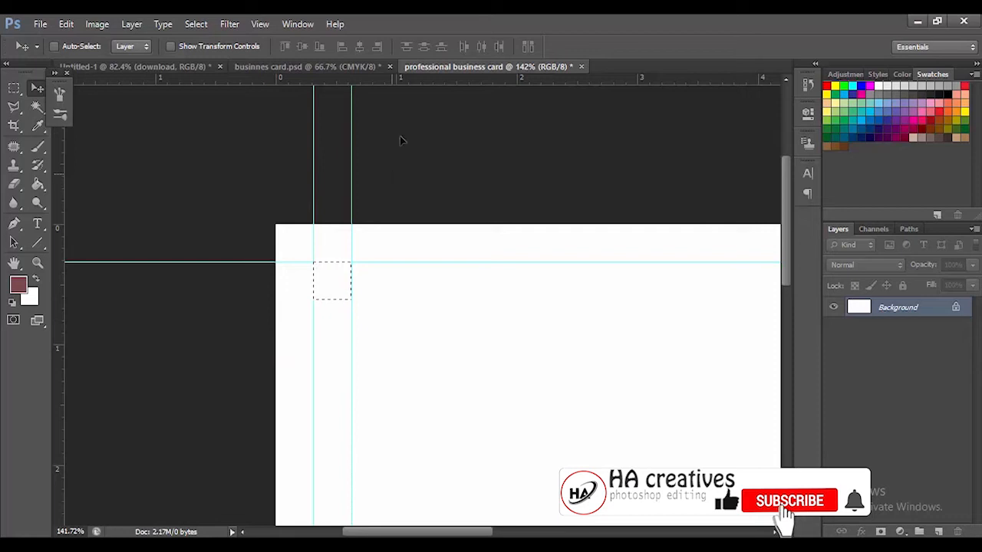
{"action": "left_click_drag", "start_coordinate": [417, 78], "coordinate": [422, 297]}
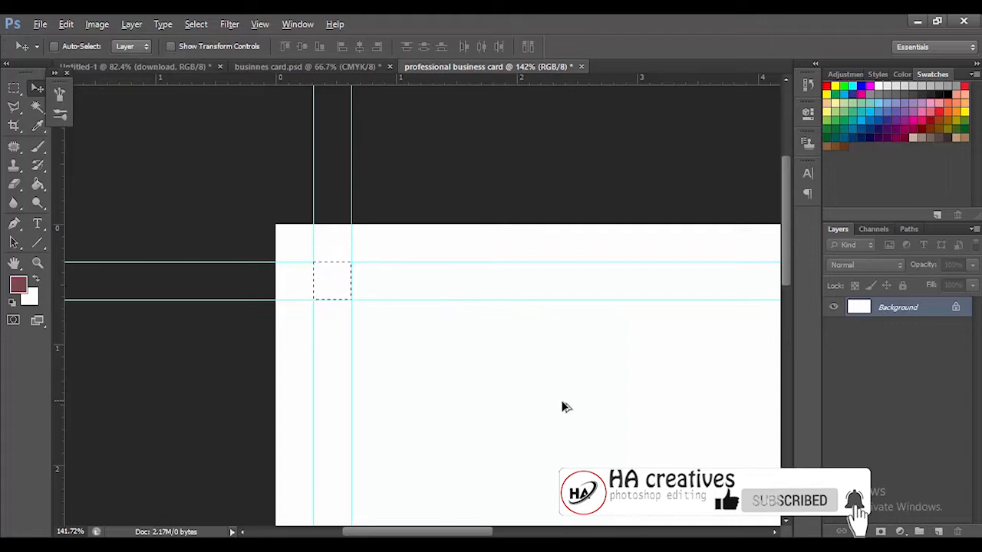
Move the square selection to the card's bottom-right corner, fitting it just inside the guides there
{"action": "left_click_drag", "start_coordinate": [517, 384], "coordinate": [222, 265]}
{"action": "left_click_drag", "start_coordinate": [677, 374], "coordinate": [807, 458]}
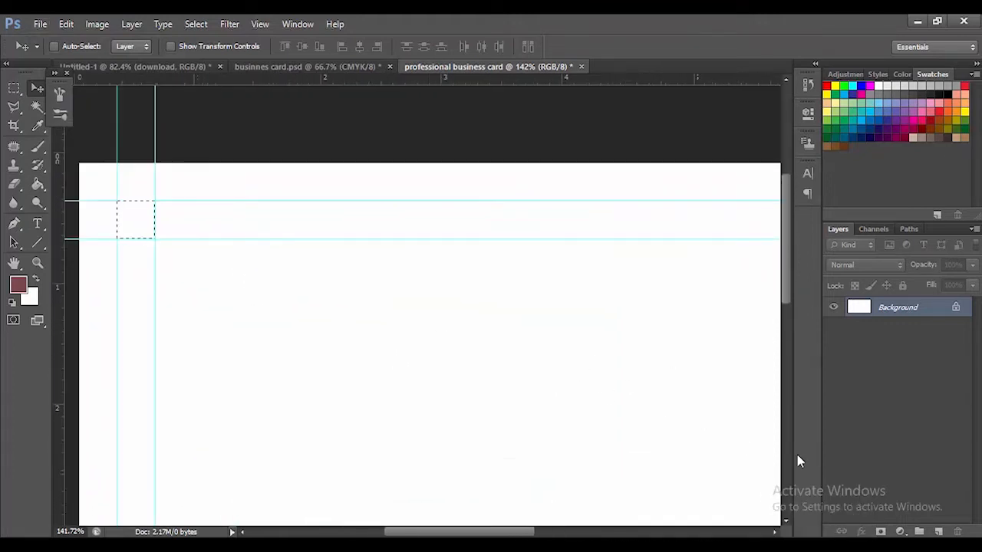
{"action": "left_click_drag", "start_coordinate": [138, 228], "coordinate": [738, 474]}
{"action": "left_click_drag", "start_coordinate": [647, 423], "coordinate": [366, 217]}
{"action": "left_click_drag", "start_coordinate": [724, 216], "coordinate": [491, 127]}
{"action": "left_click_drag", "start_coordinate": [520, 285], "coordinate": [519, 276]}
{"action": "left_click_drag", "start_coordinate": [198, 166], "coordinate": [634, 493]}
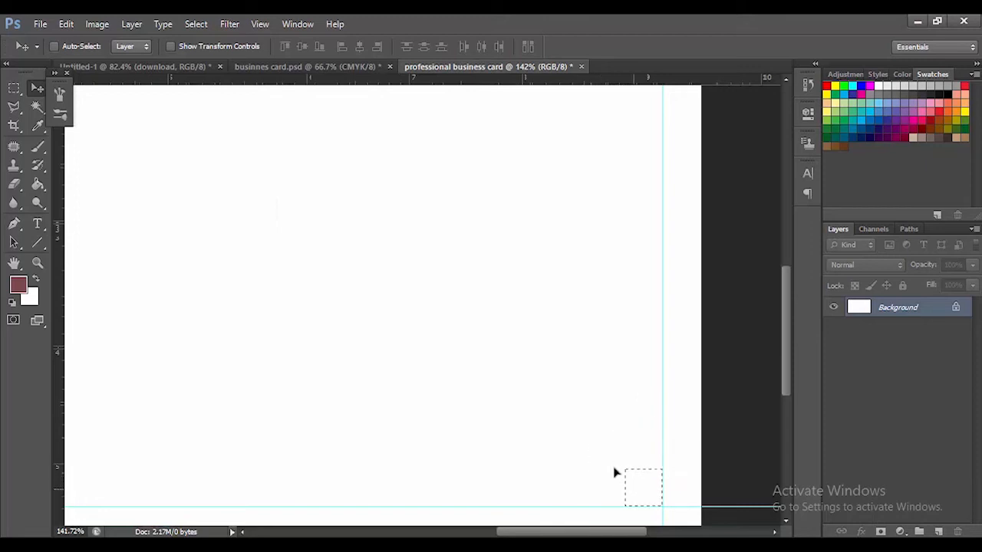
Add a horizontal and a vertical guide at the inner edges of the bottom-right square and clear the selection
{"action": "left_click_drag", "start_coordinate": [564, 78], "coordinate": [603, 467]}
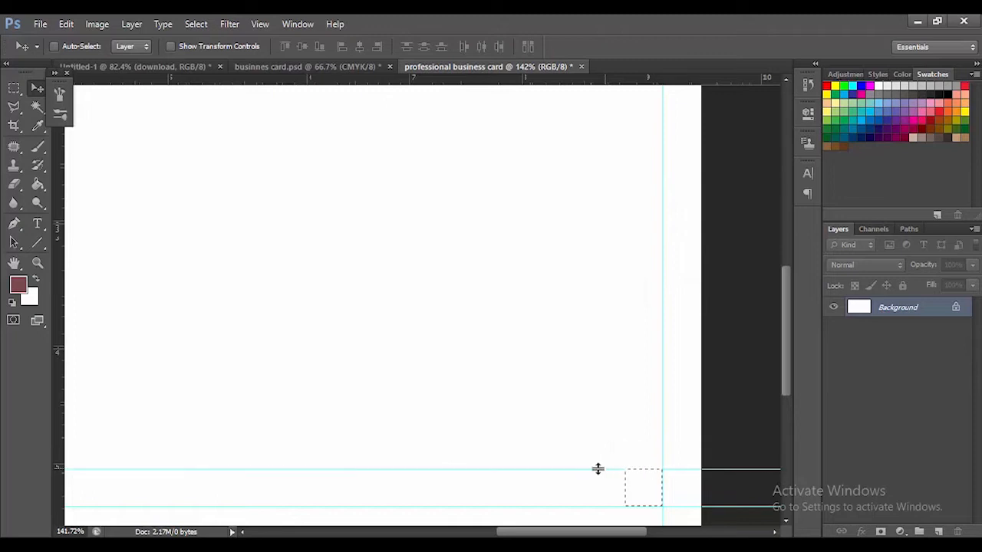
{"action": "left_click_drag", "start_coordinate": [64, 446], "coordinate": [620, 489]}
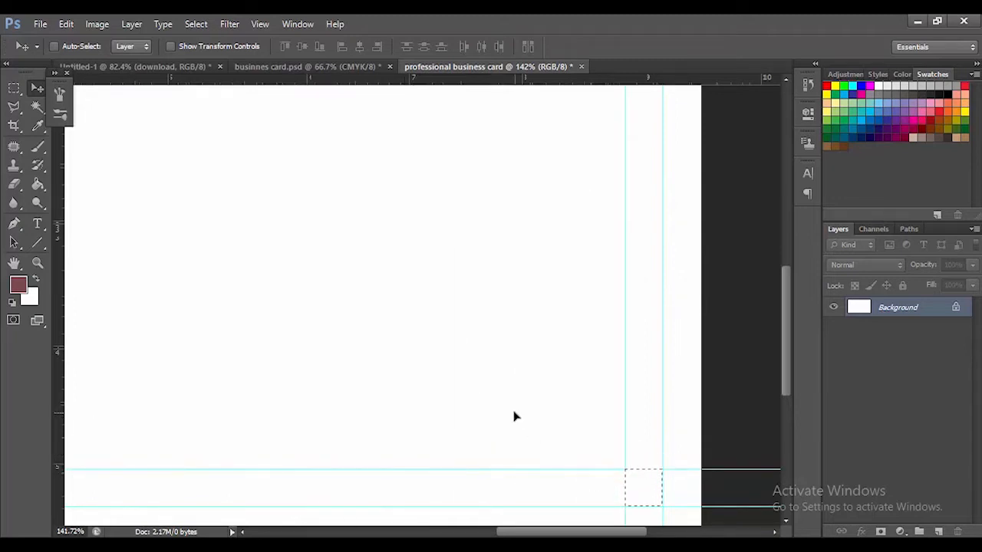
{"action": "key", "text": "ctrl+0"}
{"action": "scroll", "coordinate": [473, 400], "scroll_direction": "down", "scroll_amount": 4}
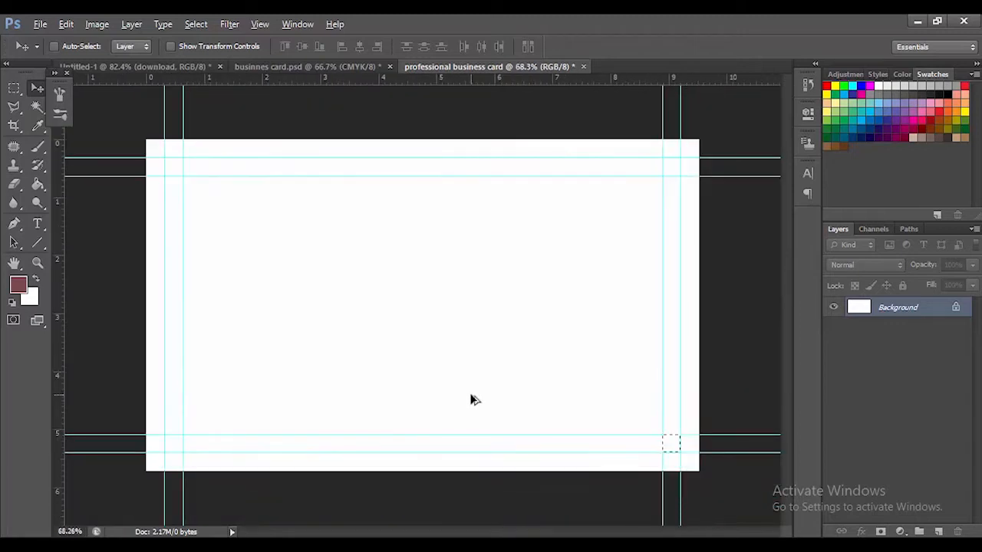
{"action": "scroll", "coordinate": [447, 375], "scroll_direction": "up", "scroll_amount": 2}
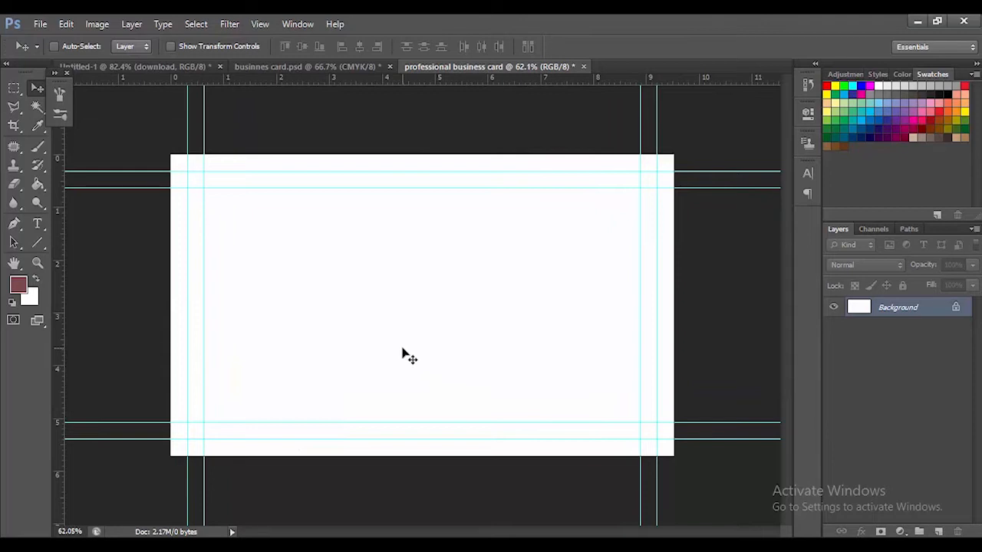
{"action": "scroll", "coordinate": [403, 349], "scroll_direction": "up", "scroll_amount": 1}
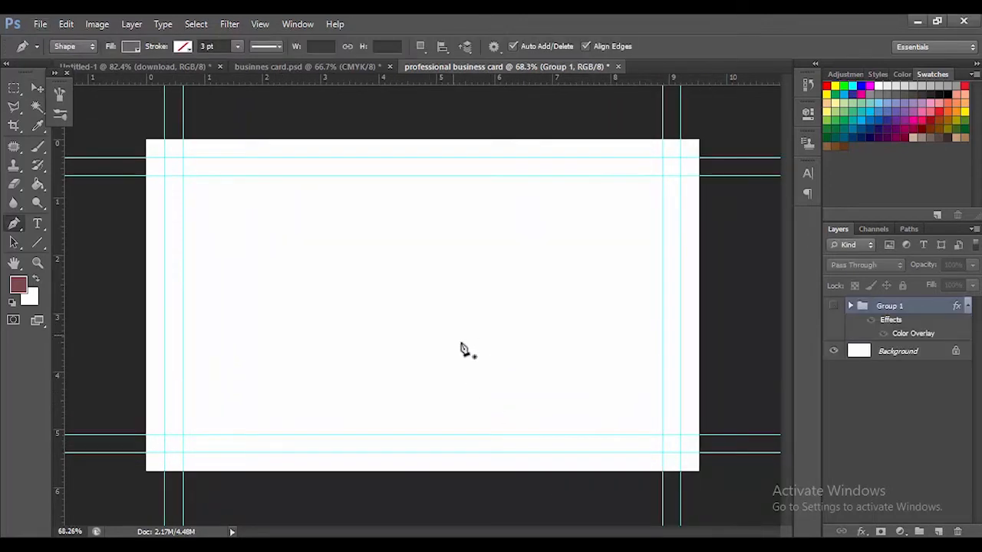
Show Group 1 and, beneath it, start a Pen tool shape following the lower pink curve up from the card's bottom edge past the junction
{"action": "left_click", "coordinate": [833, 308]}
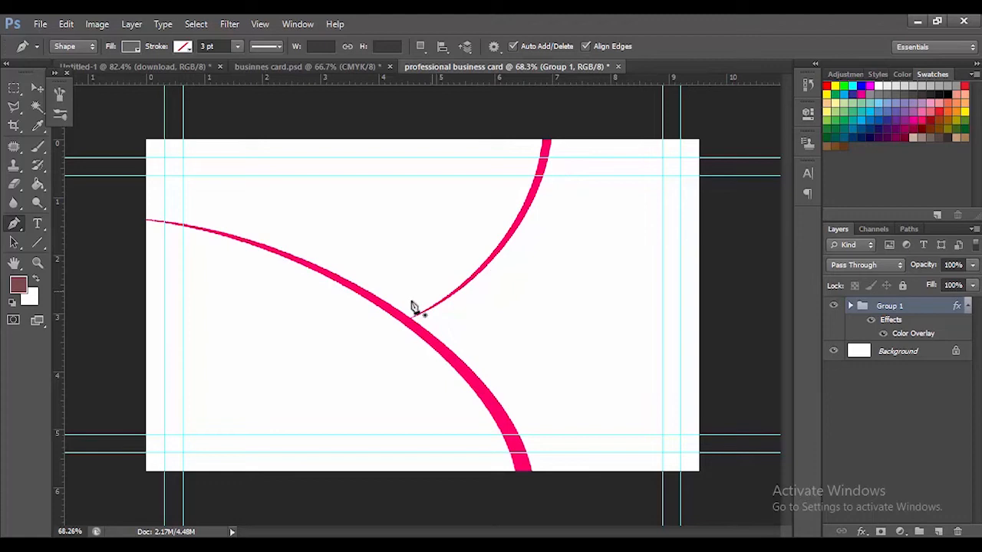
{"action": "key", "text": "alt+bracketleft"}
{"action": "left_click", "coordinate": [521, 484]}
{"action": "left_click", "coordinate": [521, 459]}
{"action": "left_click", "coordinate": [500, 419]}
{"action": "left_click", "coordinate": [489, 398]}
{"action": "left_click", "coordinate": [470, 377]}
{"action": "scroll", "coordinate": [441, 367], "scroll_direction": "up", "scroll_amount": 7}
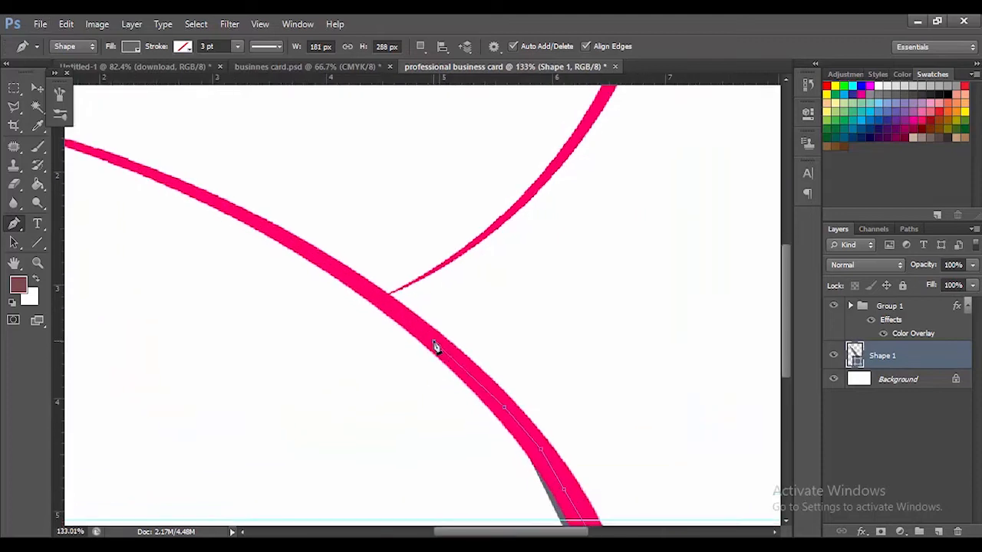
{"action": "left_click", "coordinate": [434, 340]}
{"action": "left_click", "coordinate": [366, 284]}
{"action": "left_click", "coordinate": [295, 243]}
Continue the shape's outline along the narrowing pink curve to just beyond the card's left edge
{"action": "scroll", "coordinate": [255, 229], "scroll_direction": "up", "scroll_amount": 5}
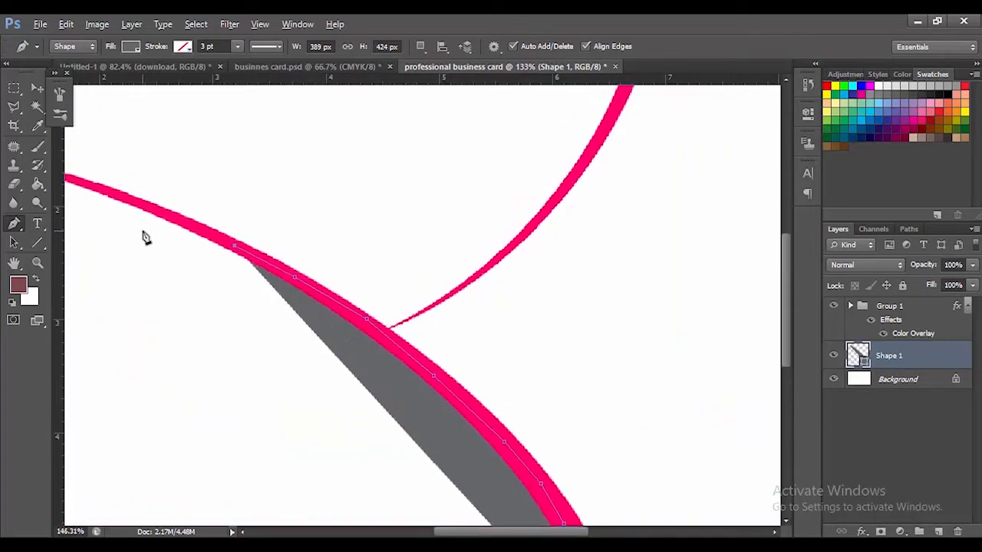
{"action": "left_click", "coordinate": [418, 281]}
{"action": "left_click", "coordinate": [291, 237]}
{"action": "scroll", "coordinate": [314, 260], "scroll_direction": "up", "scroll_amount": 2}
{"action": "scroll", "coordinate": [315, 261], "scroll_direction": "left", "scroll_amount": 4}
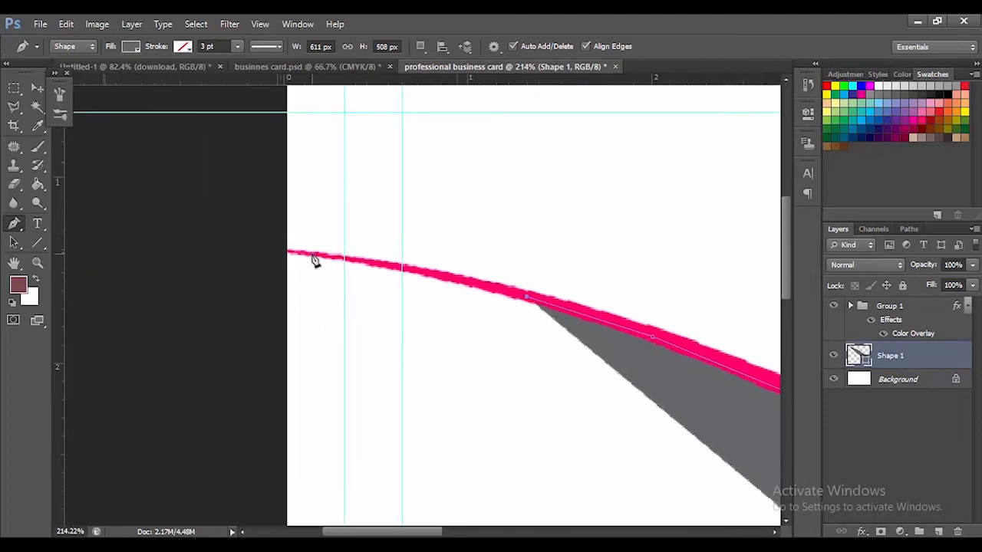
{"action": "left_click", "coordinate": [440, 275]}
{"action": "left_click", "coordinate": [381, 263]}
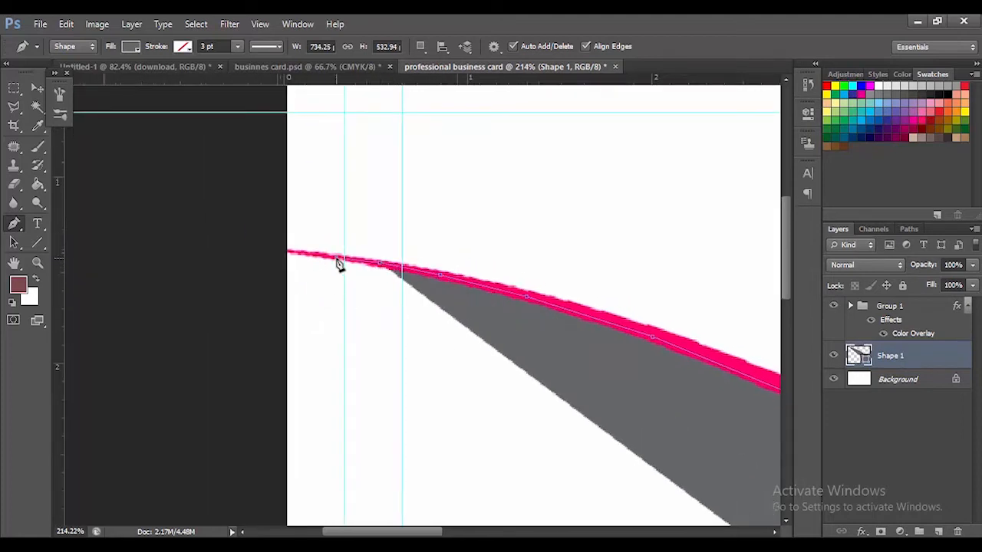
{"action": "left_click", "coordinate": [338, 264]}
{"action": "left_click", "coordinate": [283, 255]}
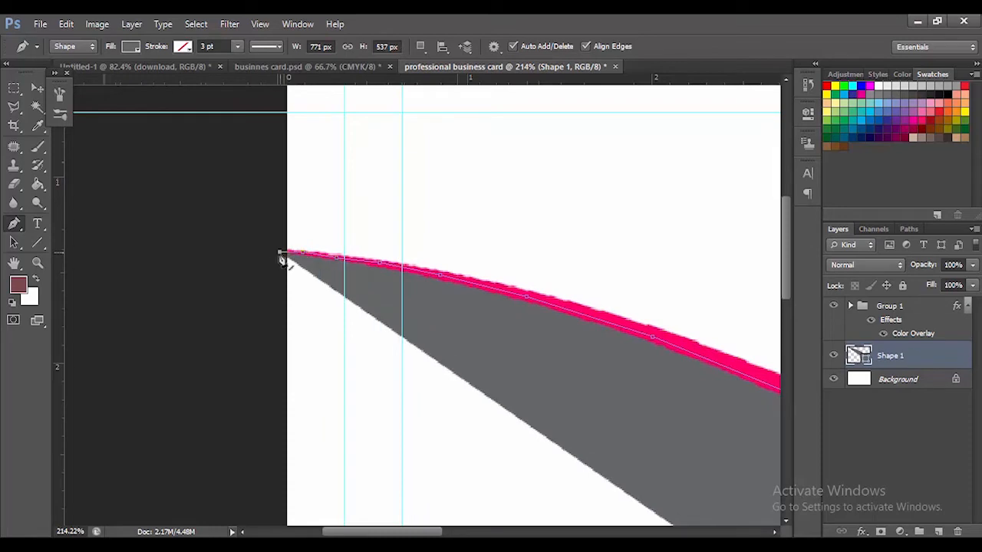
Extend the gray shape's outline down outside the card's left edge to just below its bottom-left corner
{"action": "left_click", "coordinate": [261, 278]}
{"action": "left_click", "coordinate": [263, 374]}
{"action": "left_click", "coordinate": [248, 450]}
{"action": "scroll", "coordinate": [231, 345], "scroll_direction": "down", "scroll_amount": 8}
{"action": "left_click", "coordinate": [259, 336]}
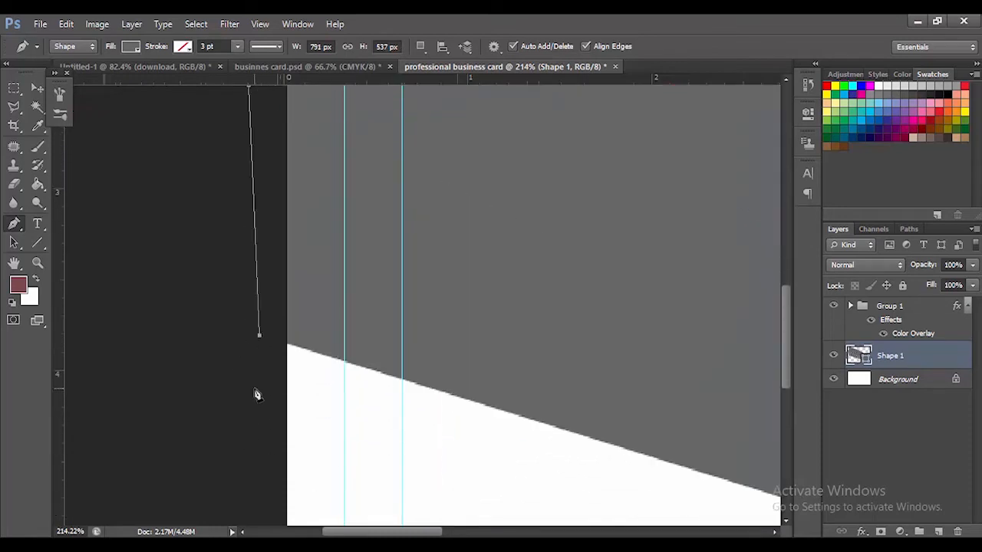
{"action": "key", "text": "ctrl+0"}
{"action": "scroll", "coordinate": [290, 336], "scroll_direction": "down", "scroll_amount": 3}
{"action": "left_click", "coordinate": [147, 392]}
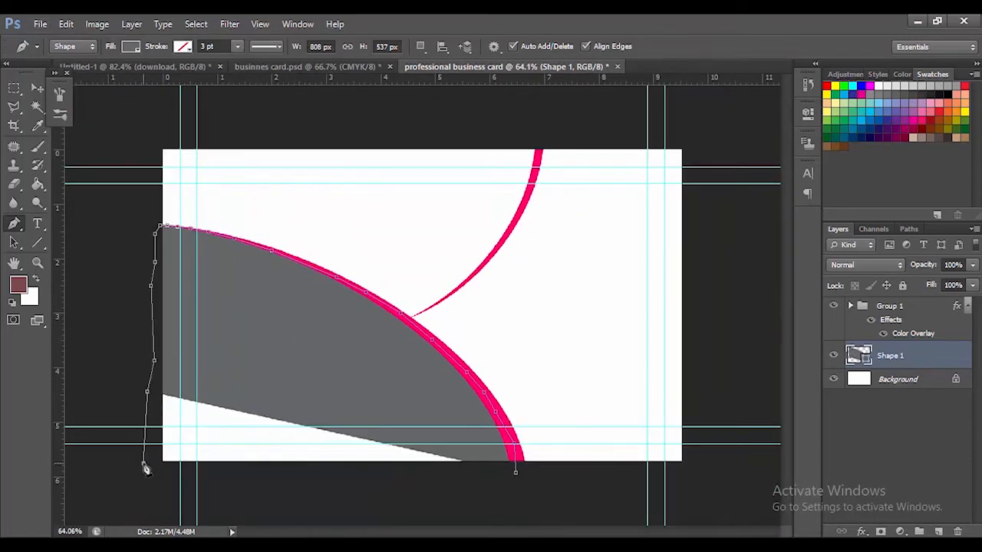
{"action": "left_click", "coordinate": [144, 463]}
Run the outline below the card's bottom edge back to its starting point, closing and finishing the gray shape
{"action": "left_click", "coordinate": [265, 476]}
{"action": "left_click", "coordinate": [420, 479]}
{"action": "left_click", "coordinate": [475, 480]}
{"action": "left_click", "coordinate": [516, 475]}
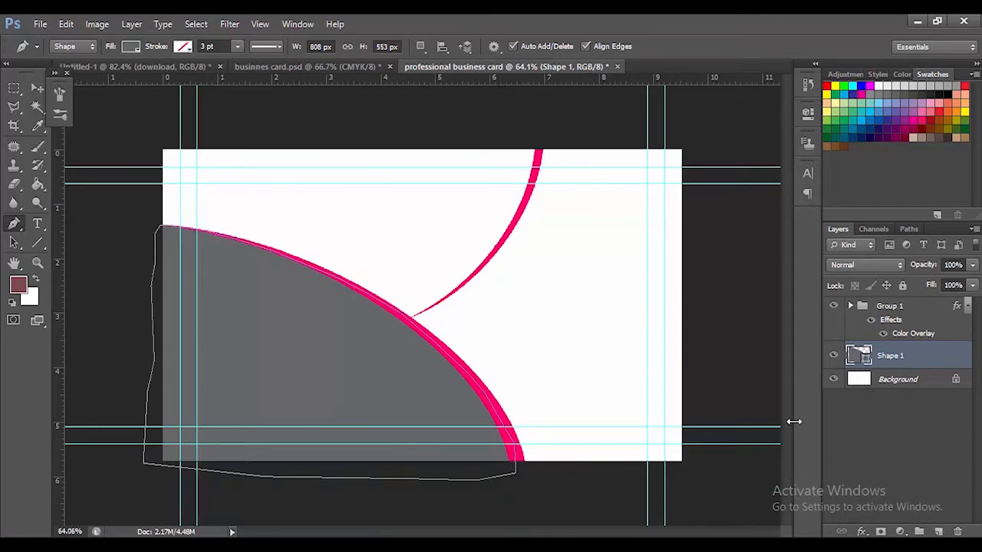
{"action": "key", "text": "Return"}
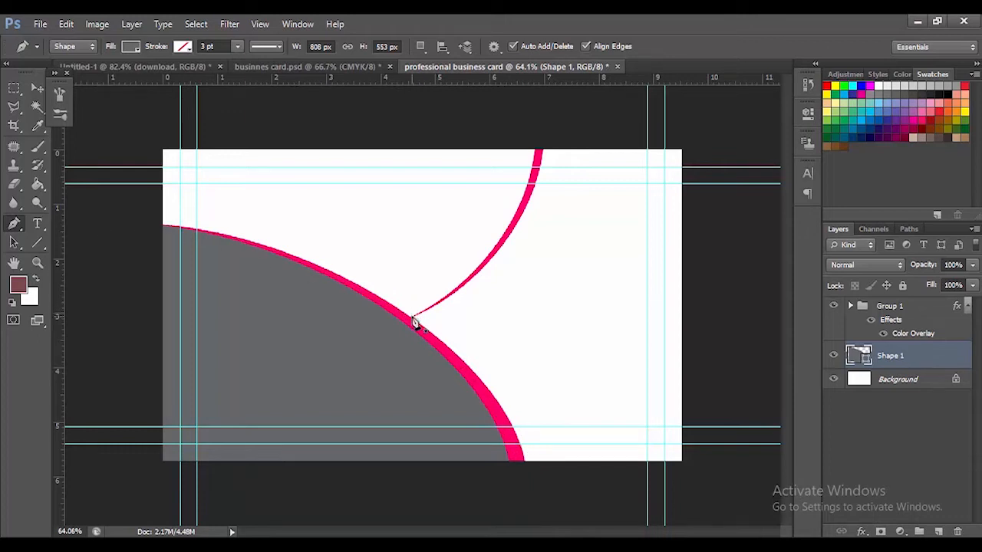
Start a second Pen tool shape beyond the card's left edge and run its outline to the junction of the pink curves
{"action": "left_click", "coordinate": [144, 318]}
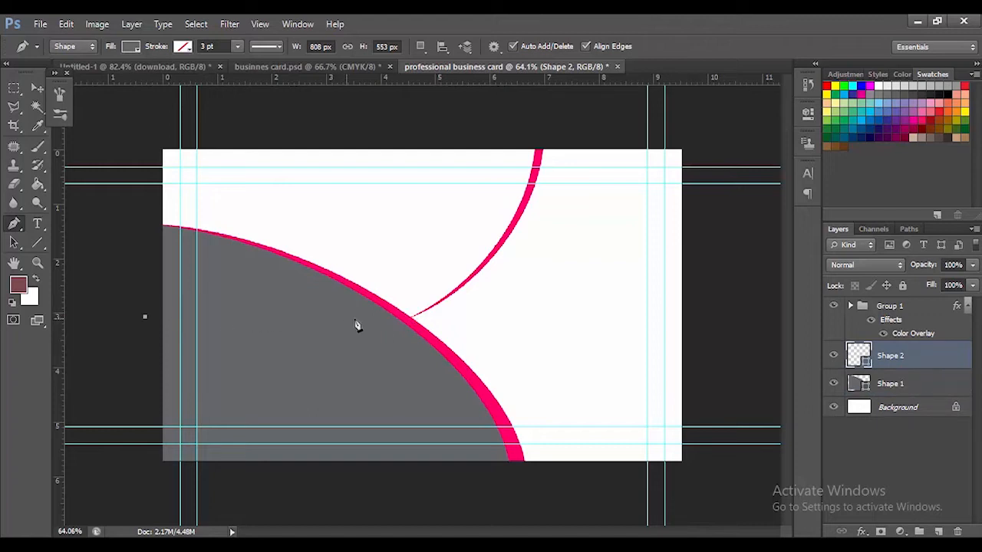
{"action": "left_click", "coordinate": [390, 326]}
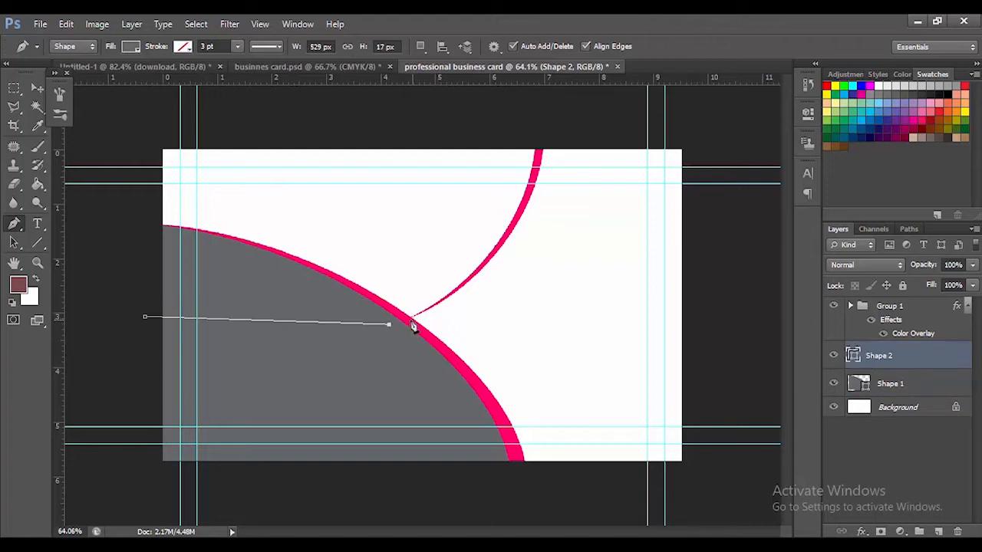
{"action": "scroll", "coordinate": [410, 320], "scroll_direction": "up", "scroll_amount": 6}
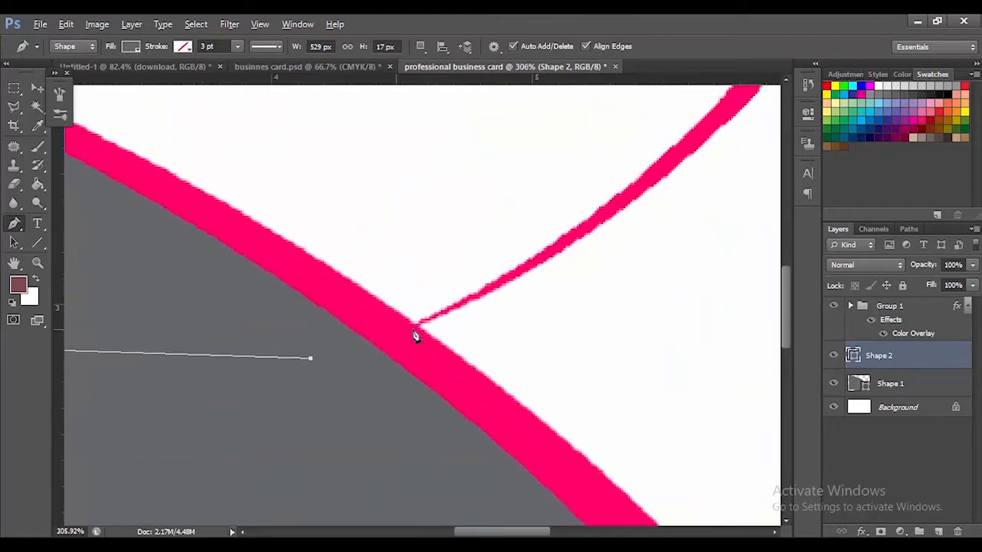
{"action": "scroll", "coordinate": [414, 334], "scroll_direction": "up", "scroll_amount": 6}
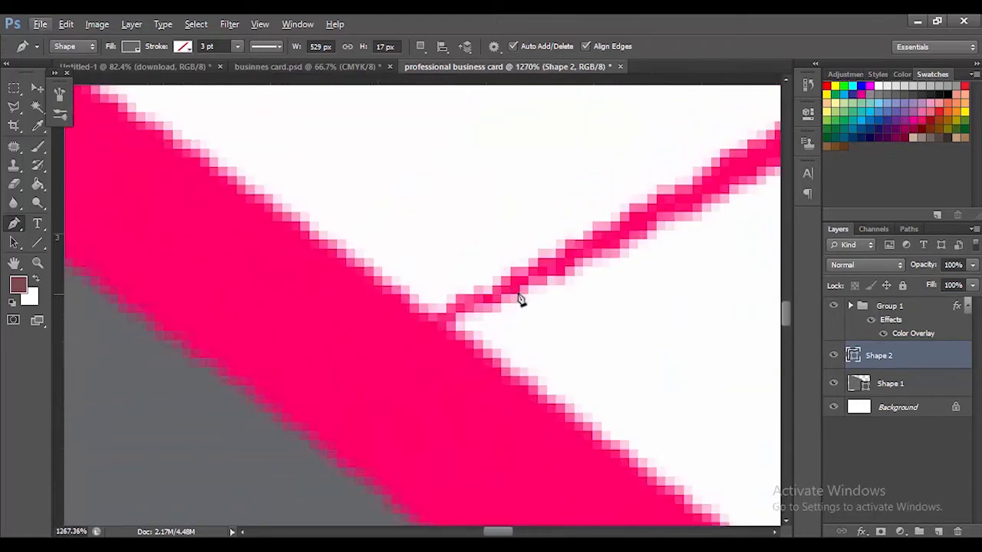
{"action": "left_click", "coordinate": [356, 351]}
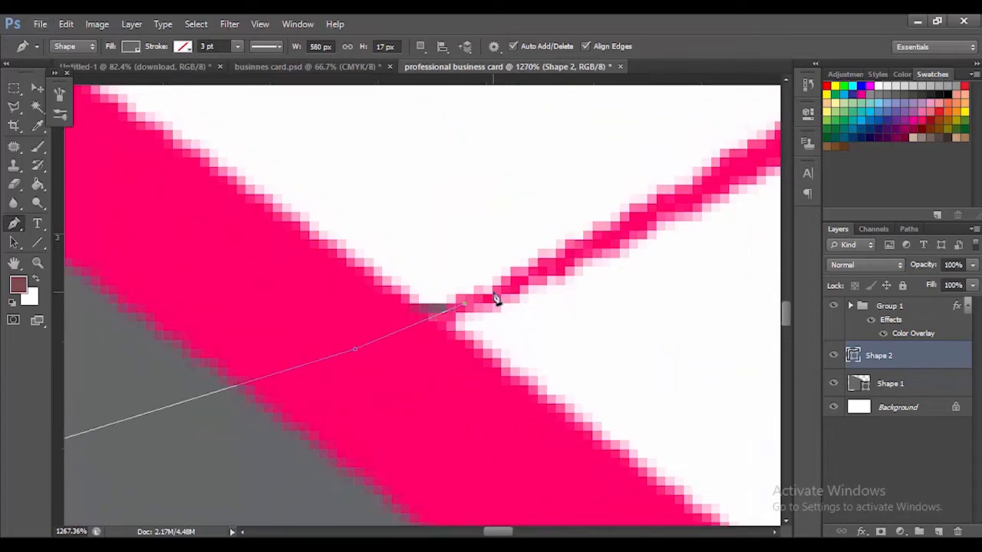
{"action": "key", "text": "ctrl+z"}
{"action": "left_click", "coordinate": [437, 321]}
{"action": "left_click", "coordinate": [463, 306]}
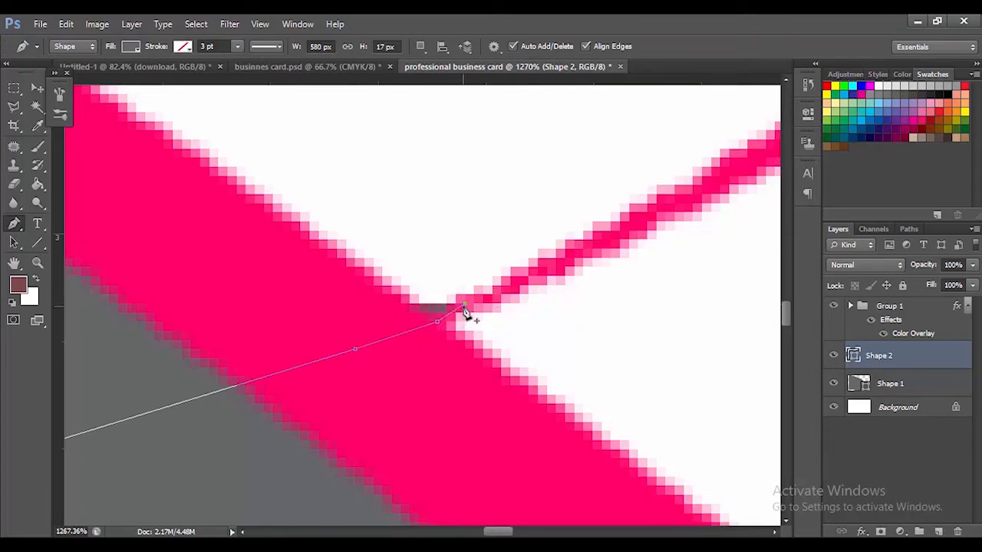
Continue the second shape's outline from the junction along the first stretch of the upper pink curve
{"action": "left_click", "coordinate": [510, 294]}
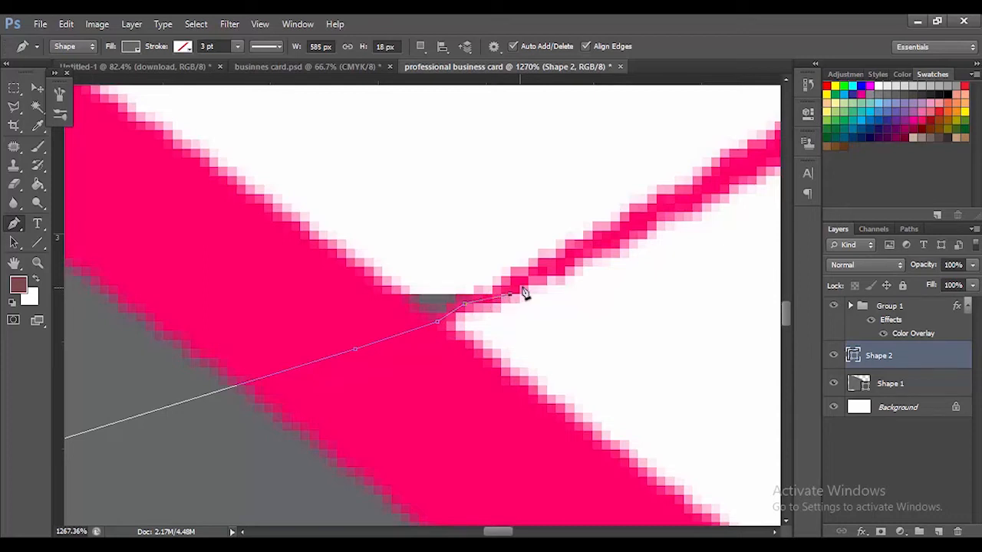
{"action": "left_click", "coordinate": [556, 267]}
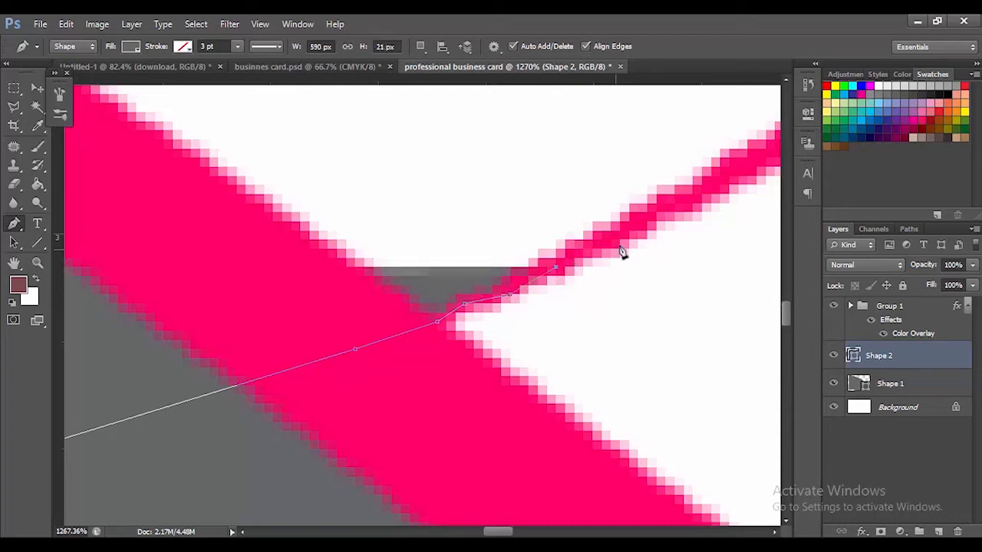
{"action": "left_click", "coordinate": [674, 204]}
{"action": "left_click", "coordinate": [761, 158]}
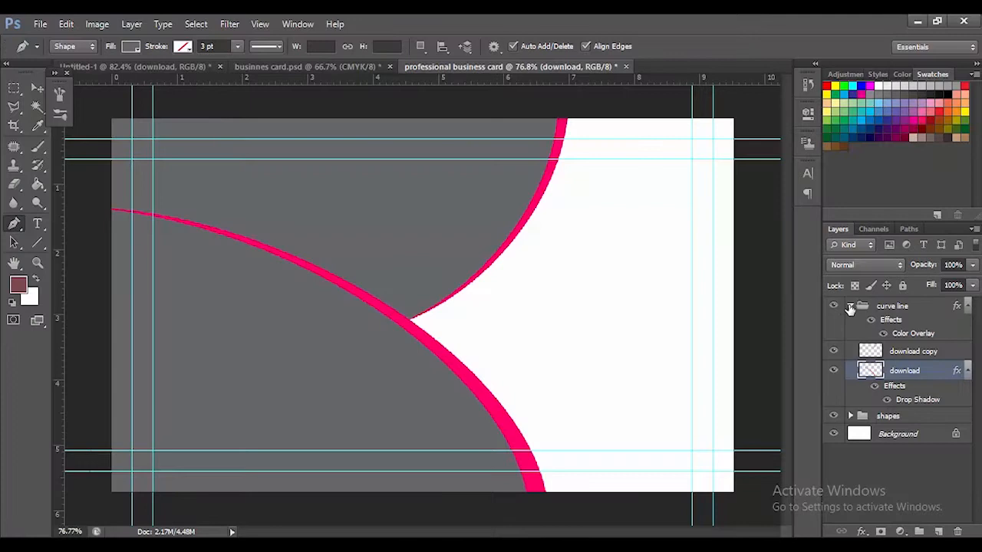
Add a Drop Shadow layer style to the curve line group
{"action": "left_click", "coordinate": [870, 306]}
{"action": "left_click", "coordinate": [850, 305]}
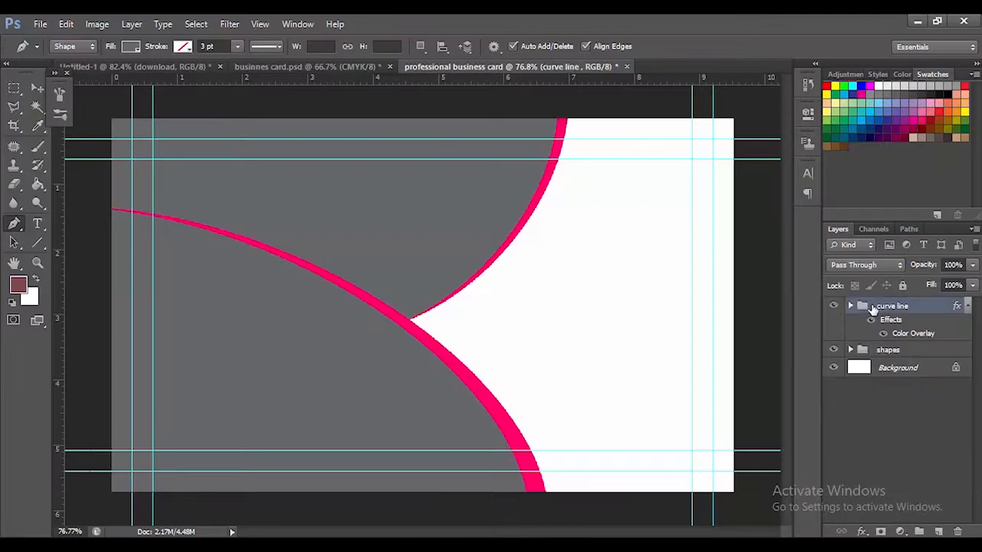
{"action": "right_click", "coordinate": [895, 307]}
{"action": "left_click", "coordinate": [799, 176]}
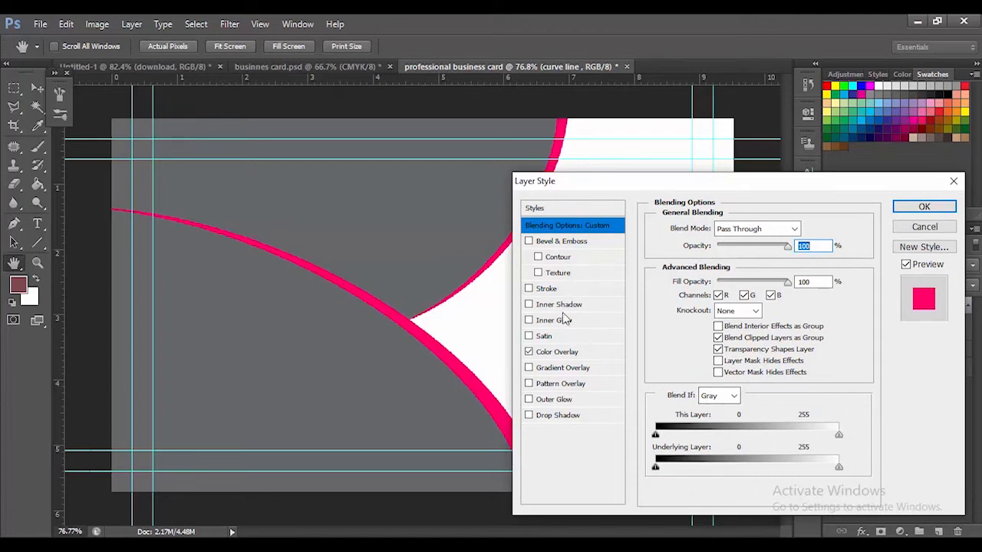
{"action": "left_click", "coordinate": [565, 414]}
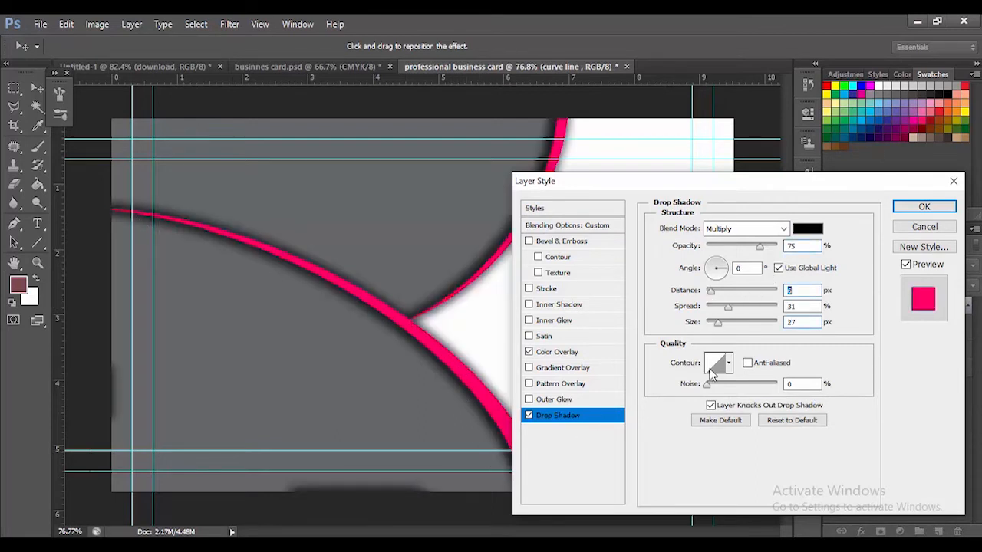
Turn off global light for the curve line shadow, set its spread to 14%, and apply the layer style
{"action": "left_click", "coordinate": [779, 268]}
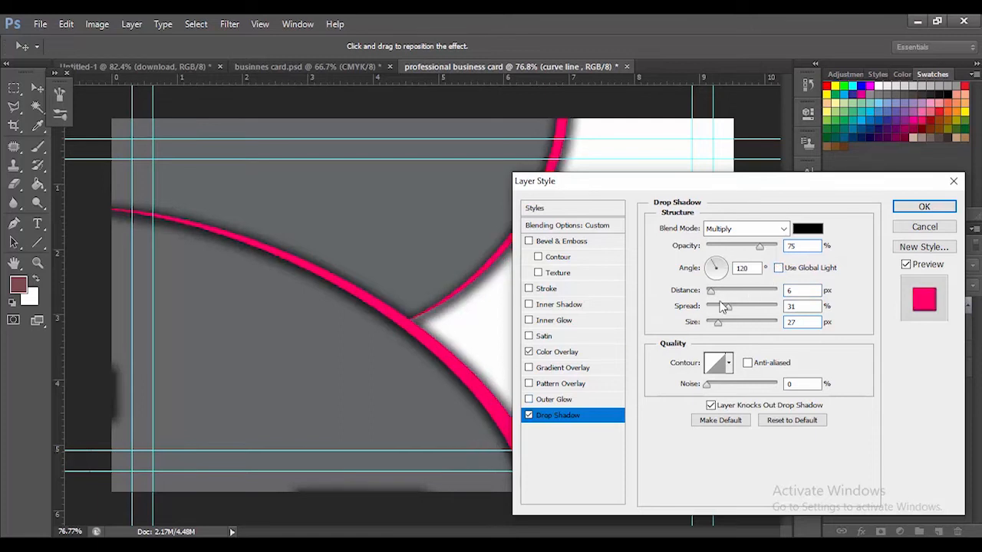
{"action": "left_click_drag", "start_coordinate": [728, 310], "coordinate": [717, 311]}
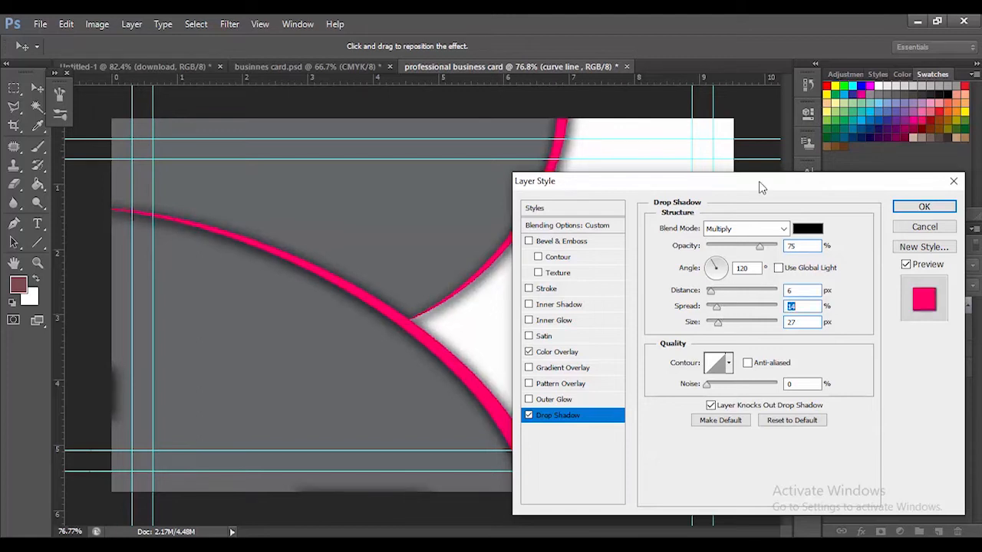
{"action": "left_click_drag", "start_coordinate": [776, 175], "coordinate": [957, 133]}
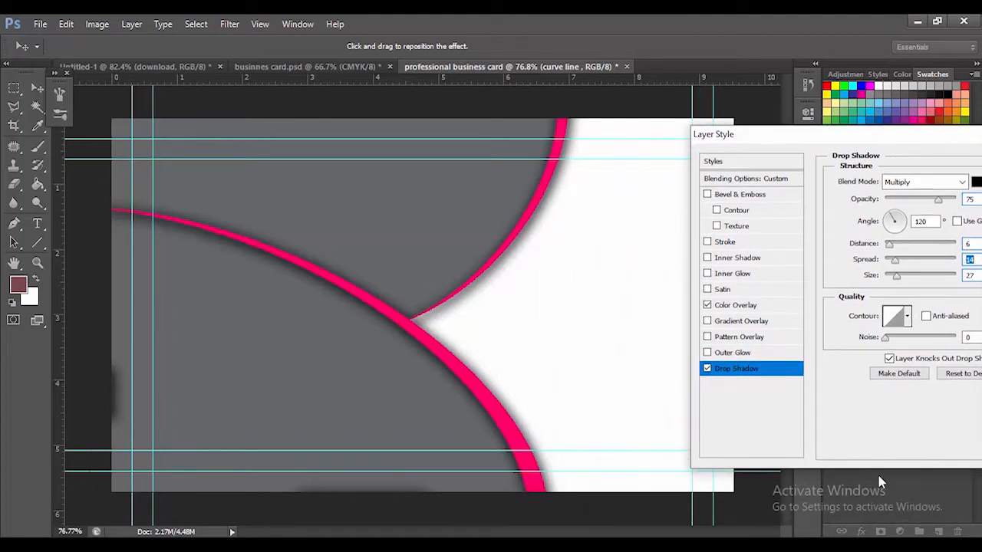
{"action": "left_click_drag", "start_coordinate": [959, 136], "coordinate": [856, 136]}
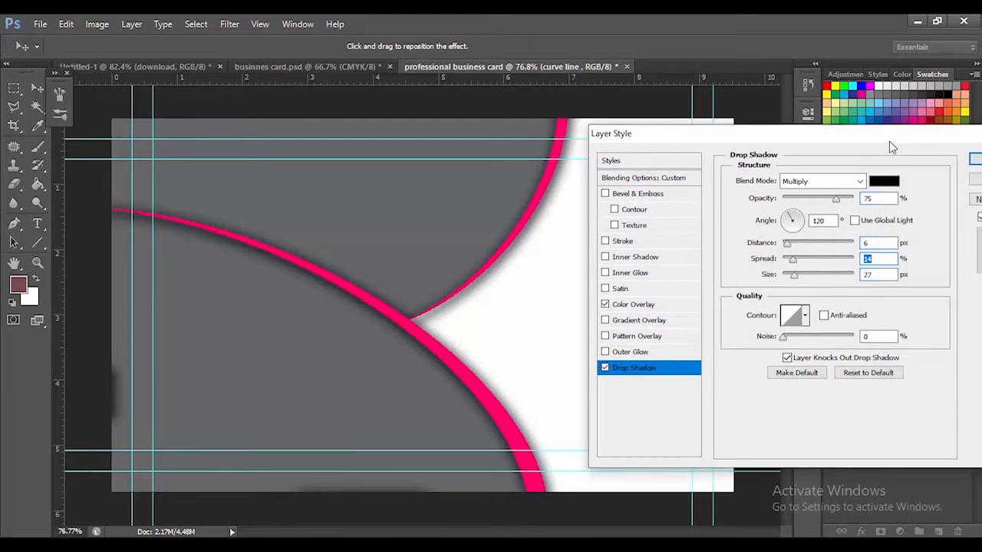
{"action": "left_click", "coordinate": [974, 160]}
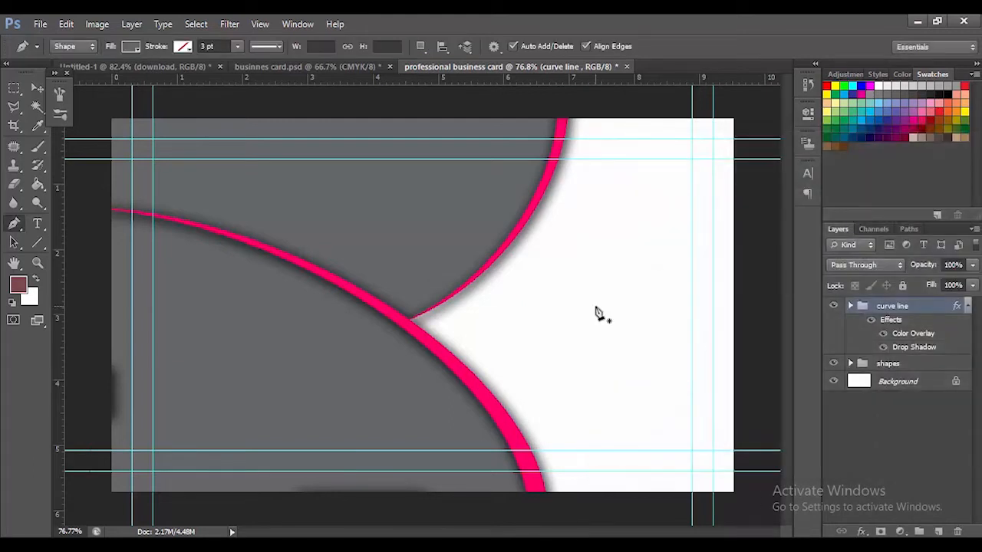
Add the text "HA Graphic" in 12 pt Hobo Std and position it centrally on the upper gray area
{"action": "key", "text": "t"}
{"action": "left_click", "coordinate": [284, 184]}
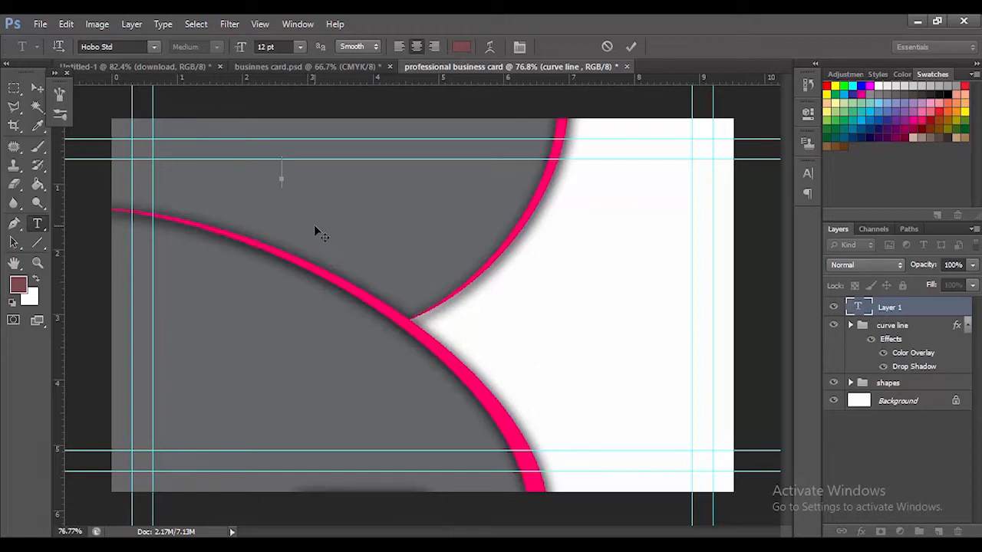
{"action": "type", "text": "CO"}
{"action": "key", "text": "BackSpace"}
{"action": "key", "text": "BackSpace"}
{"action": "type", "text": "HA gr"}
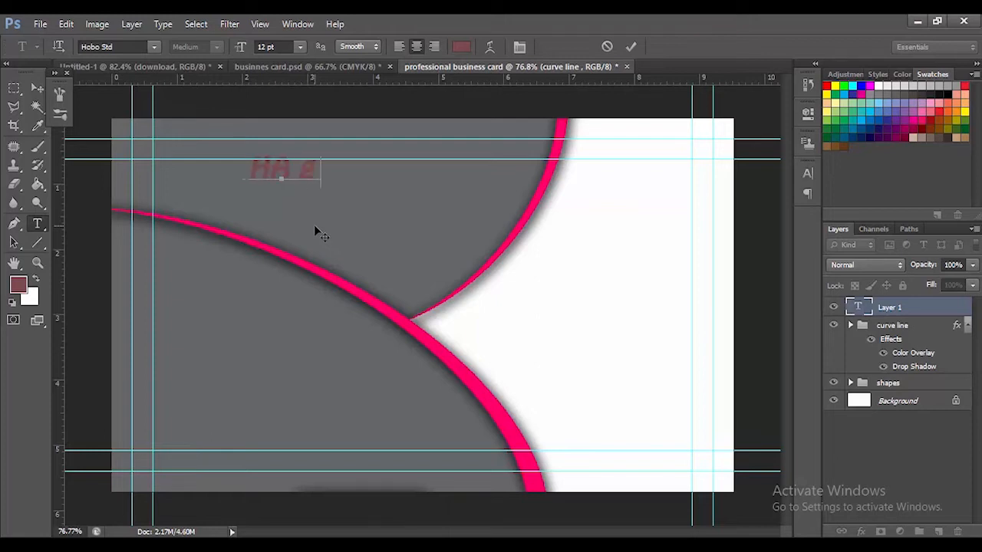
{"action": "key", "text": "BackSpace"}
{"action": "key", "text": "BackSpace"}
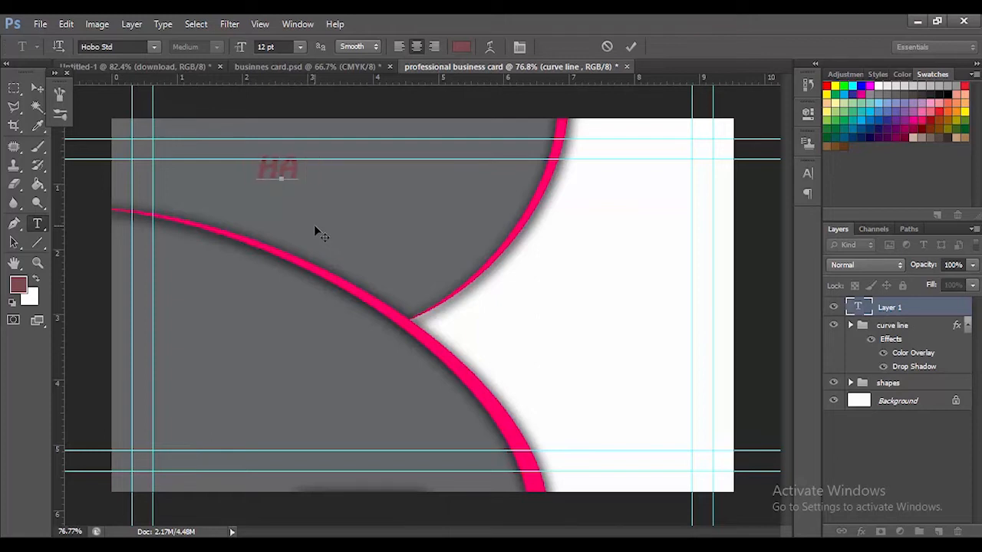
{"action": "type", "text": "Craphic"}
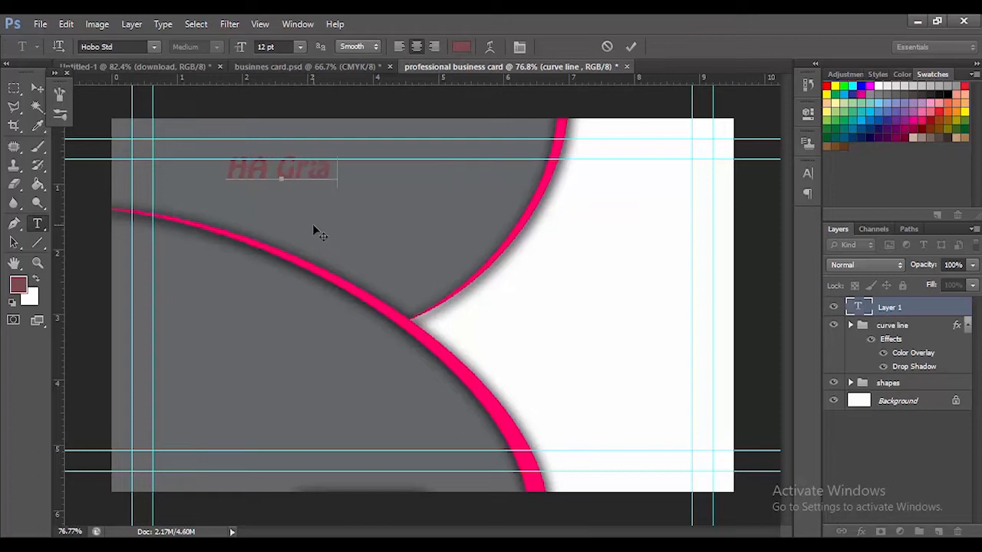
{"action": "left_click", "coordinate": [630, 46]}
{"action": "left_click", "coordinate": [37, 88]}
{"action": "left_click_drag", "start_coordinate": [387, 198], "coordinate": [444, 231]}
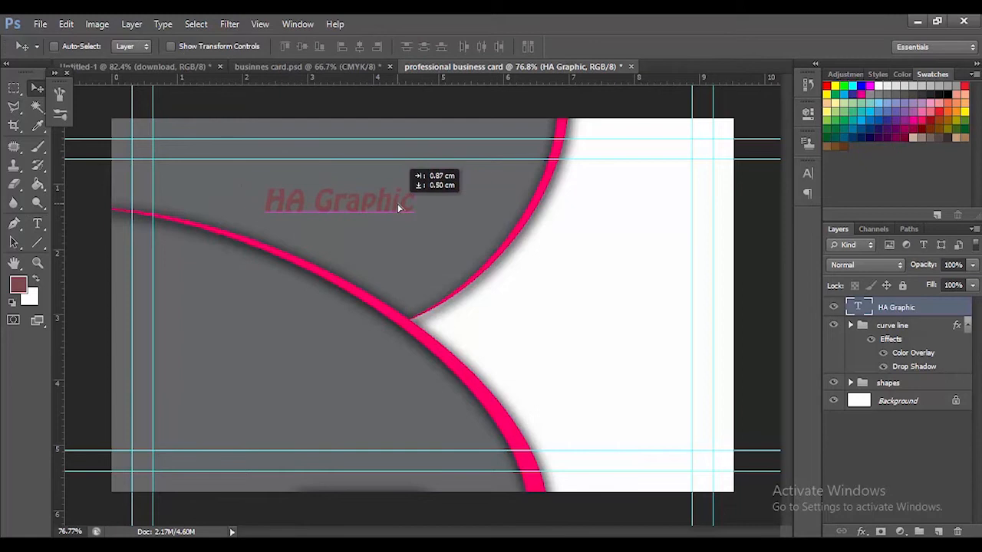
Apply a white Color Overlay to the HA Graphic text layer
{"action": "left_click", "coordinate": [36, 223]}
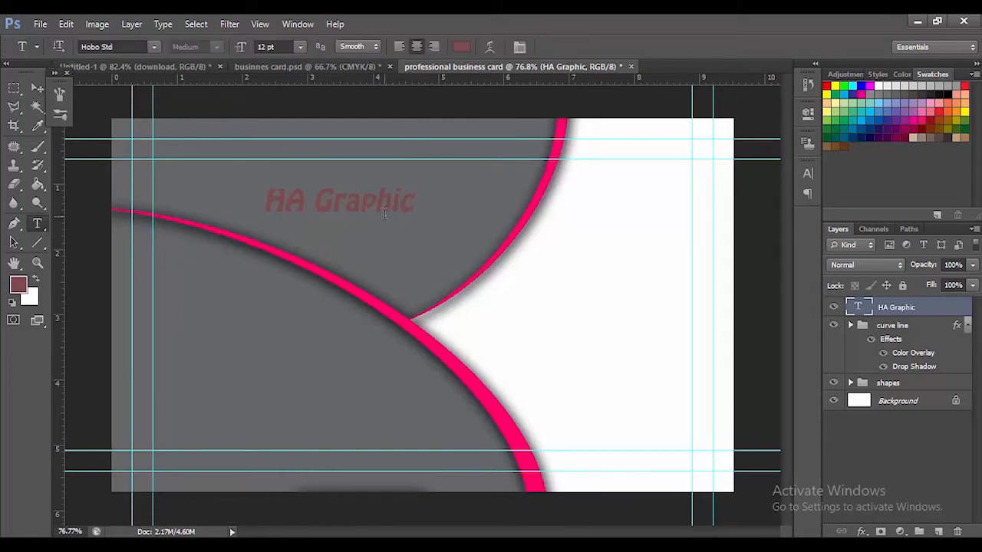
{"action": "right_click", "coordinate": [872, 300]}
{"action": "left_click", "coordinate": [738, 94]}
{"action": "left_click", "coordinate": [632, 305]}
{"action": "left_click", "coordinate": [884, 183]}
{"action": "left_click_drag", "start_coordinate": [652, 234], "coordinate": [620, 199]}
{"action": "left_click", "coordinate": [516, 203]}
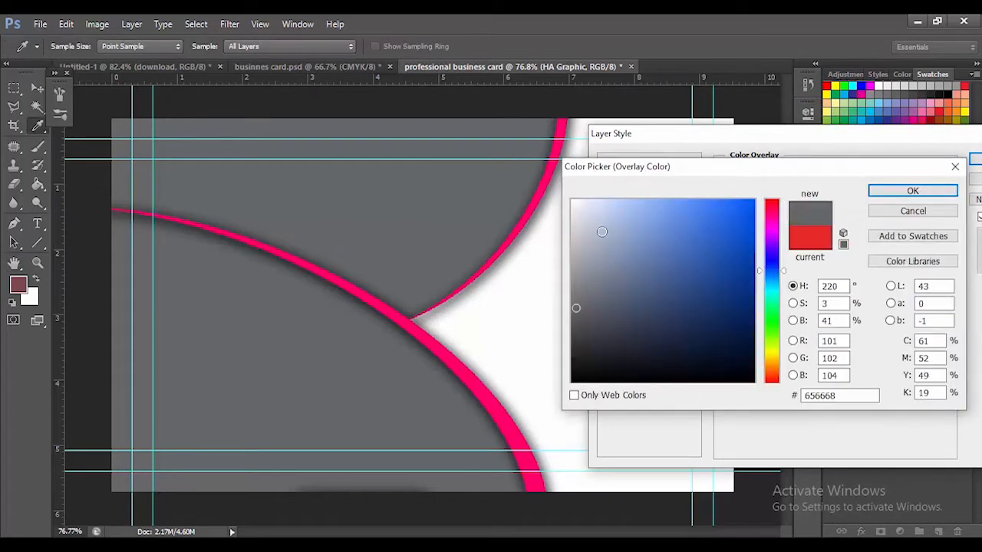
{"action": "left_click_drag", "start_coordinate": [603, 232], "coordinate": [572, 199]}
{"action": "left_click", "coordinate": [922, 195]}
{"action": "left_click", "coordinate": [974, 159]}
Set the HA Graphic layer's own text color to white
{"action": "left_click", "coordinate": [460, 47]}
{"action": "left_click", "coordinate": [574, 199]}
{"action": "left_click", "coordinate": [922, 192]}
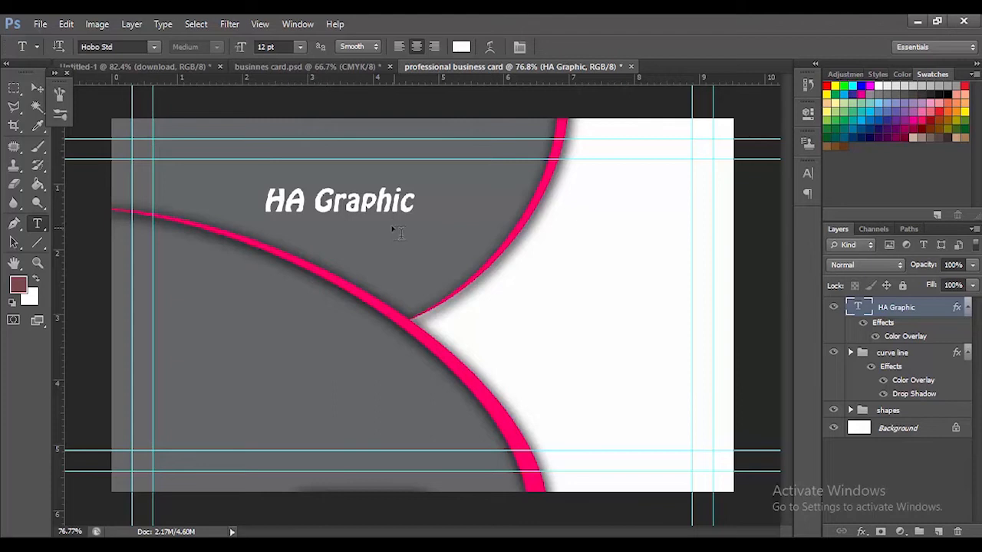
Add the text "Studio" in 12 pt Javanese Text and place it just below the end of HA Graphic
{"action": "left_click", "coordinate": [391, 226]}
{"action": "left_click", "coordinate": [153, 47]}
{"action": "left_click", "coordinate": [239, 148]}
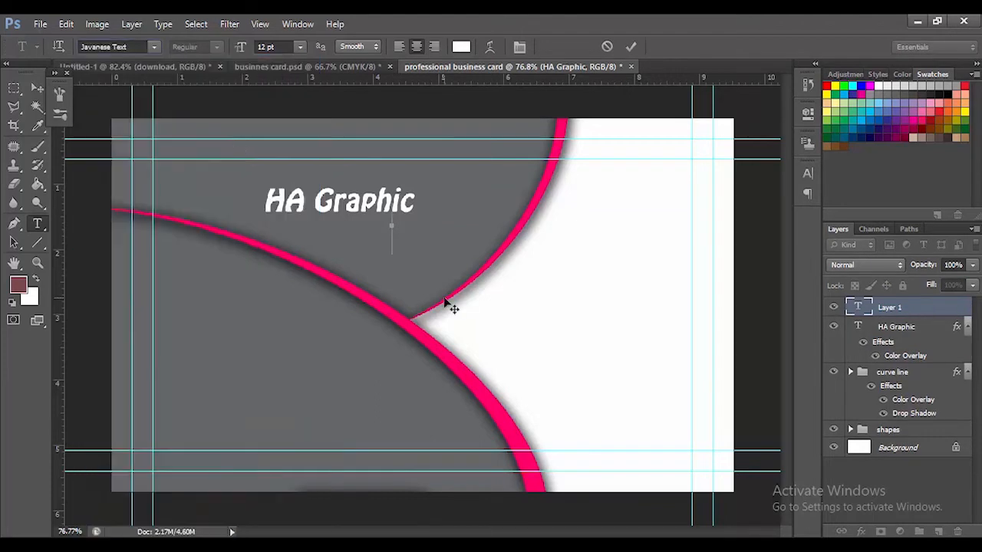
{"action": "type", "text": "Studio"}
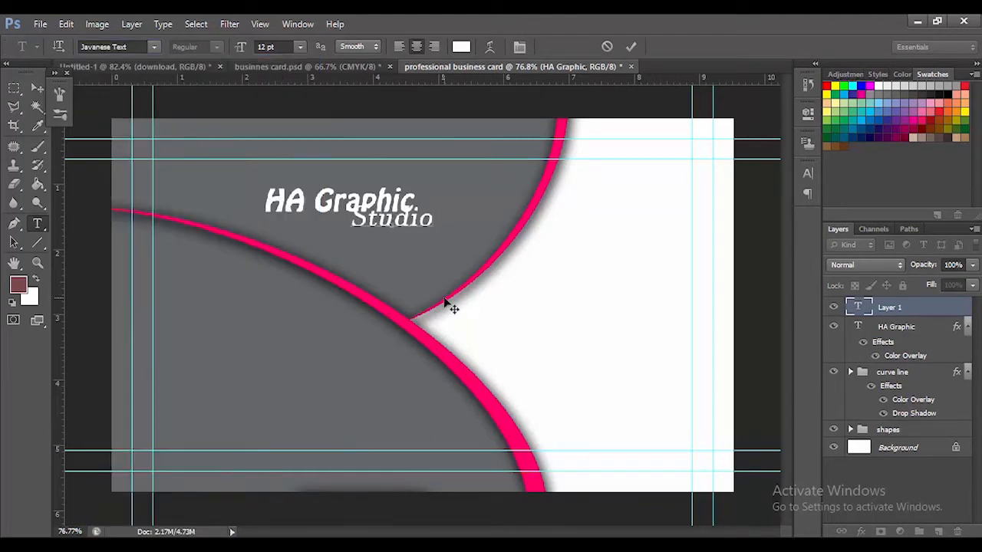
{"action": "left_click", "coordinate": [631, 47]}
{"action": "key", "text": "v"}
{"action": "left_click_drag", "start_coordinate": [393, 224], "coordinate": [448, 235]}
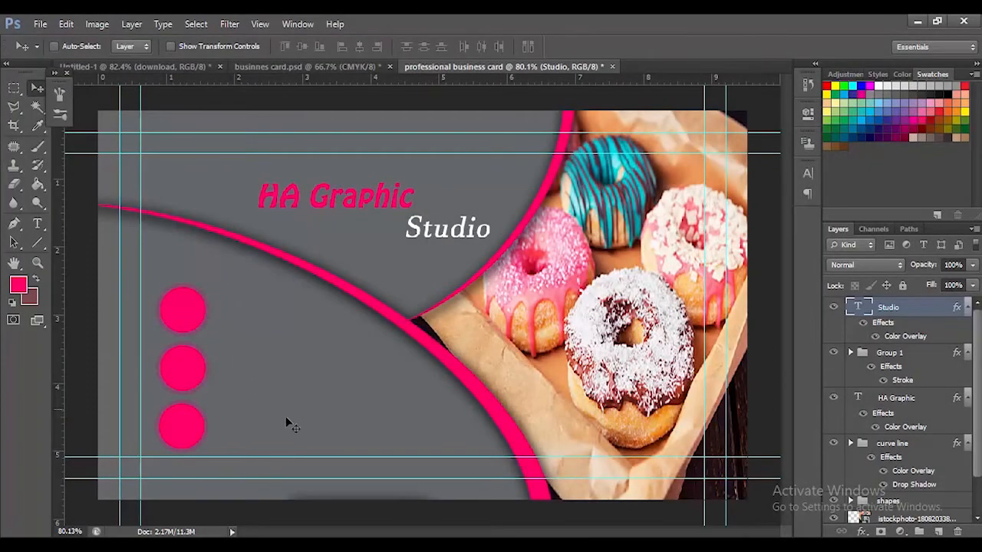
Change the Studio text's font to Lucida Console
{"action": "left_click", "coordinate": [39, 222]}
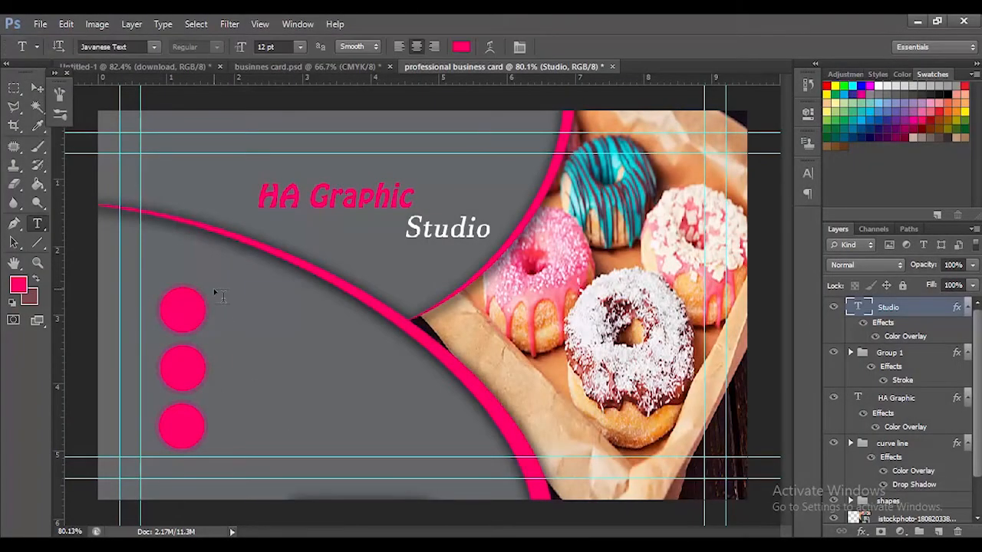
{"action": "left_click", "coordinate": [155, 47]}
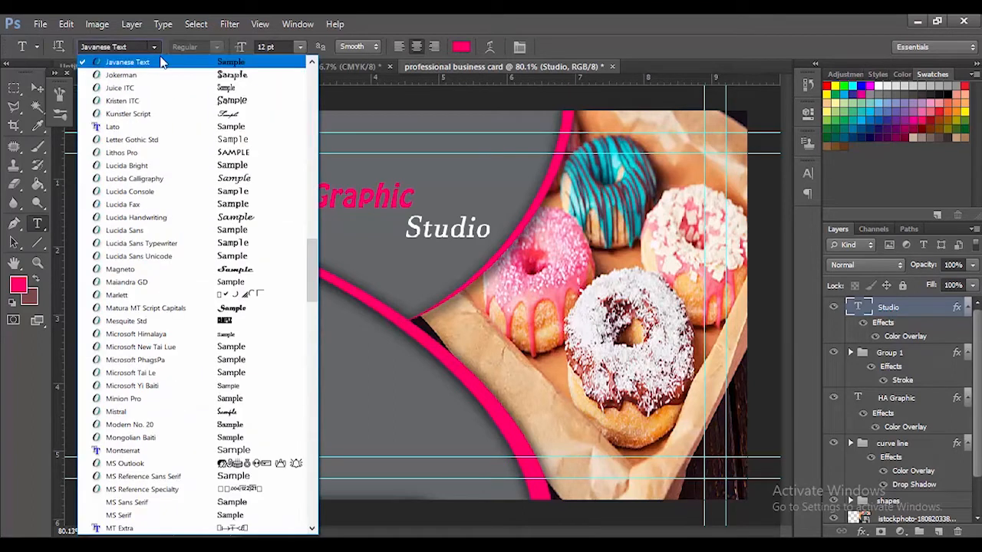
{"action": "left_click", "coordinate": [213, 192]}
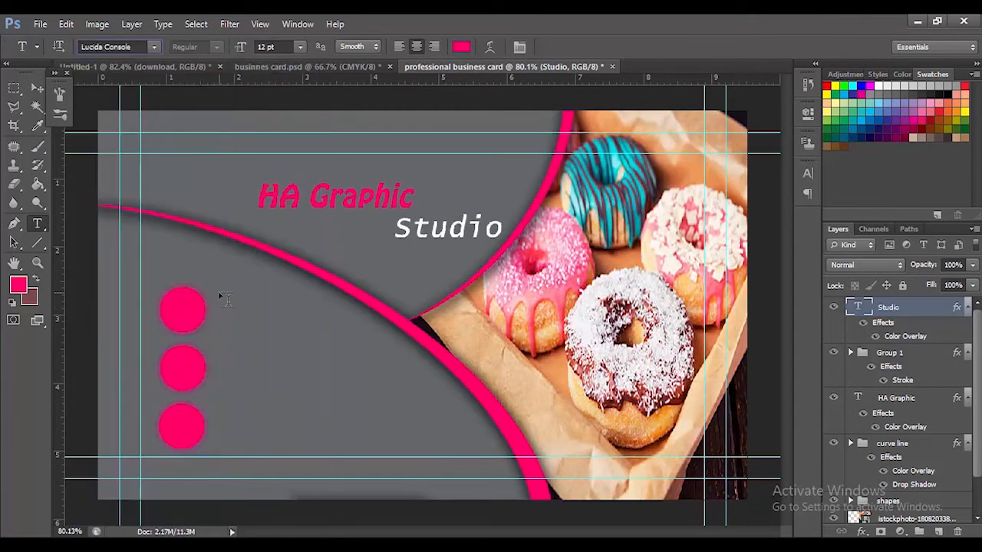
Add a text layer with the first phone number in 12 pt Lucida Console near the upper contact circle
{"action": "left_click", "coordinate": [224, 299]}
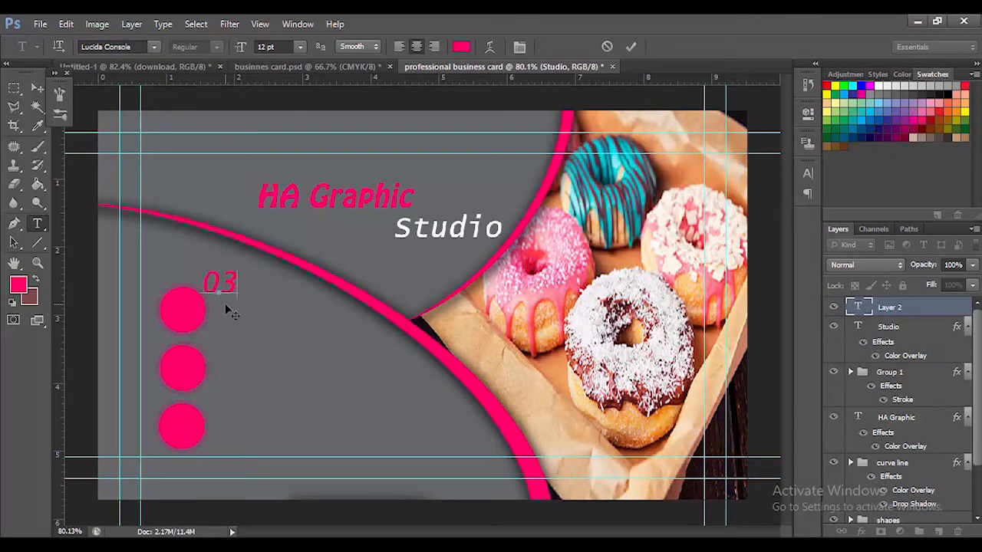
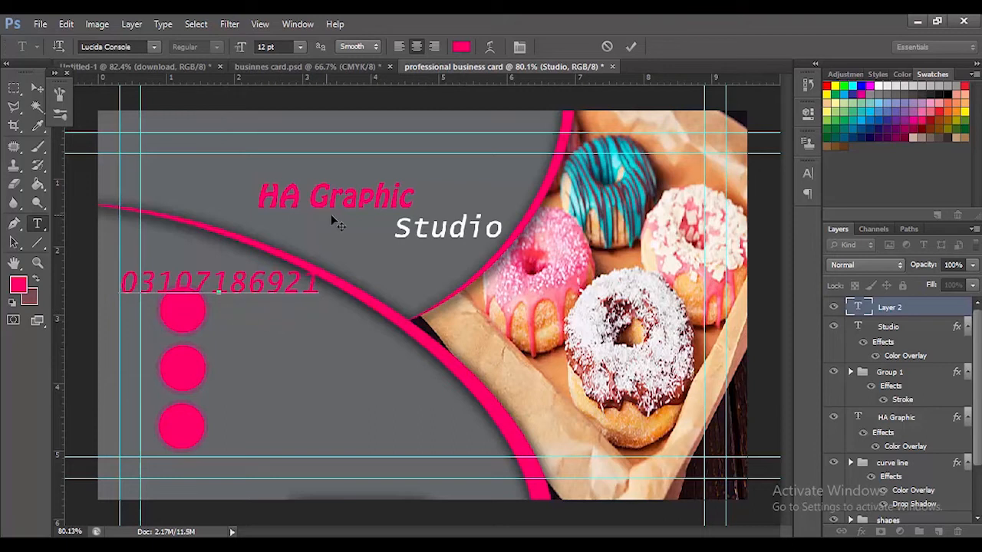
{"action": "left_click", "coordinate": [631, 47]}
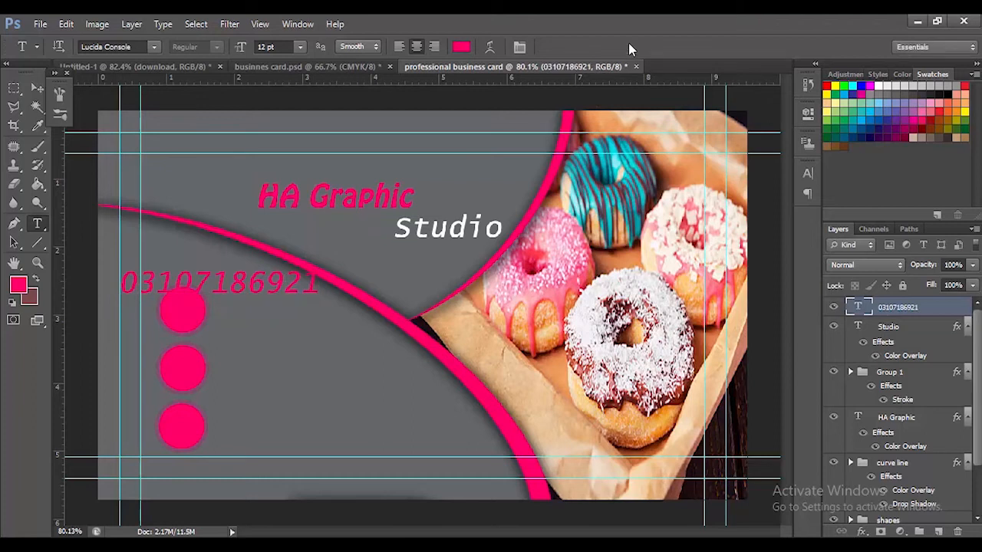
Scale the phone number text to about 58% and place it just beside the upper contact circle
{"action": "key", "text": "ctrl+t"}
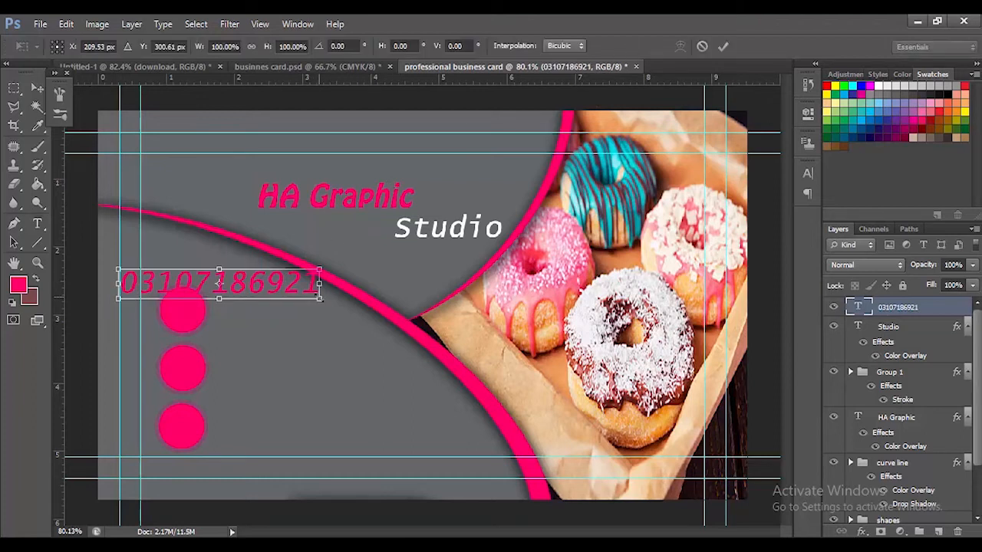
{"action": "mouse_move", "coordinate": [319, 297]}
{"action": "left_mouse_down"}
{"action": "mouse_move", "coordinate": [236, 286]}
{"action": "mouse_move", "coordinate": [302, 300]}
{"action": "left_mouse_up"}
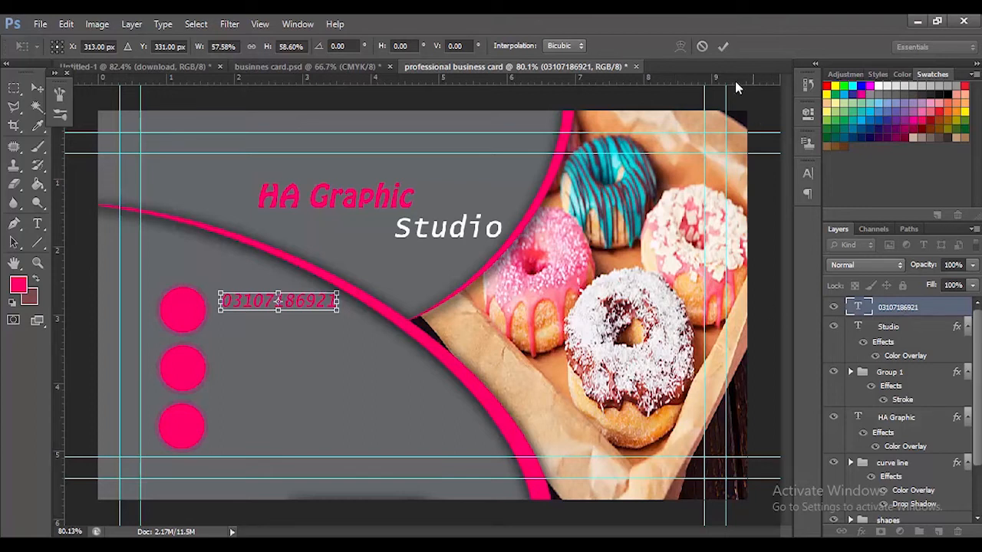
{"action": "left_click", "coordinate": [722, 46]}
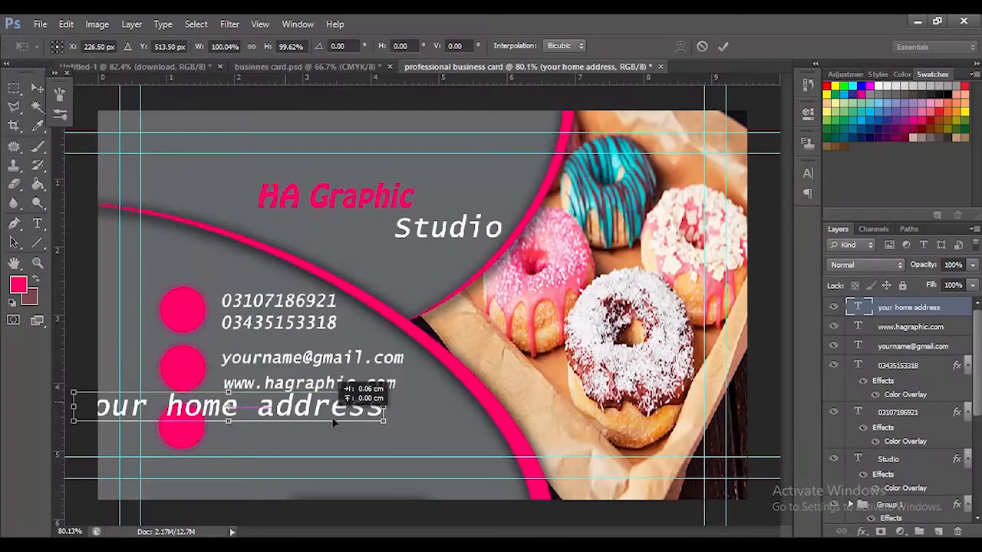
Scale the "your home address" text to about 56% and place it beside the lowest contact circle
{"action": "left_click_drag", "start_coordinate": [333, 422], "coordinate": [398, 436]}
{"action": "left_click_drag", "start_coordinate": [340, 428], "coordinate": [342, 428]}
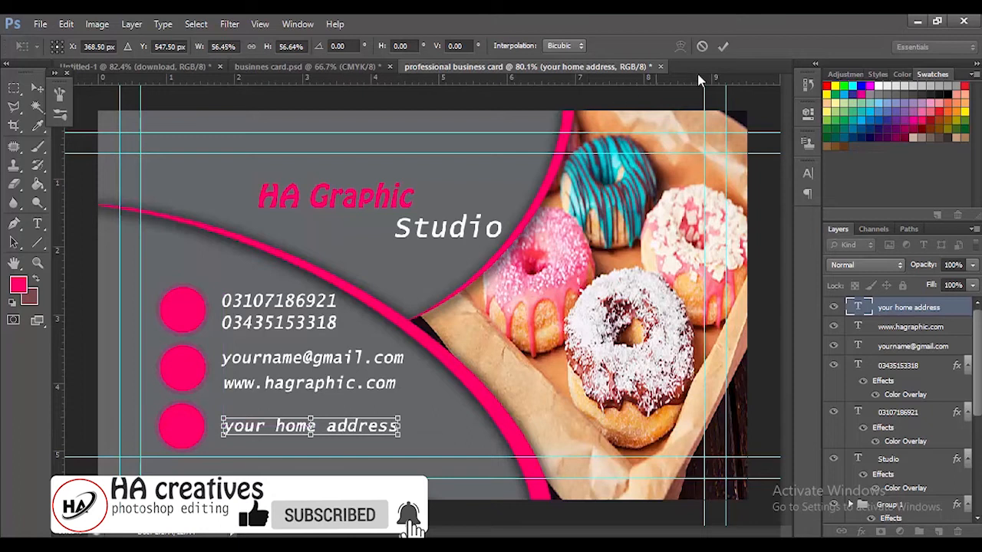
{"action": "left_click", "coordinate": [720, 45]}
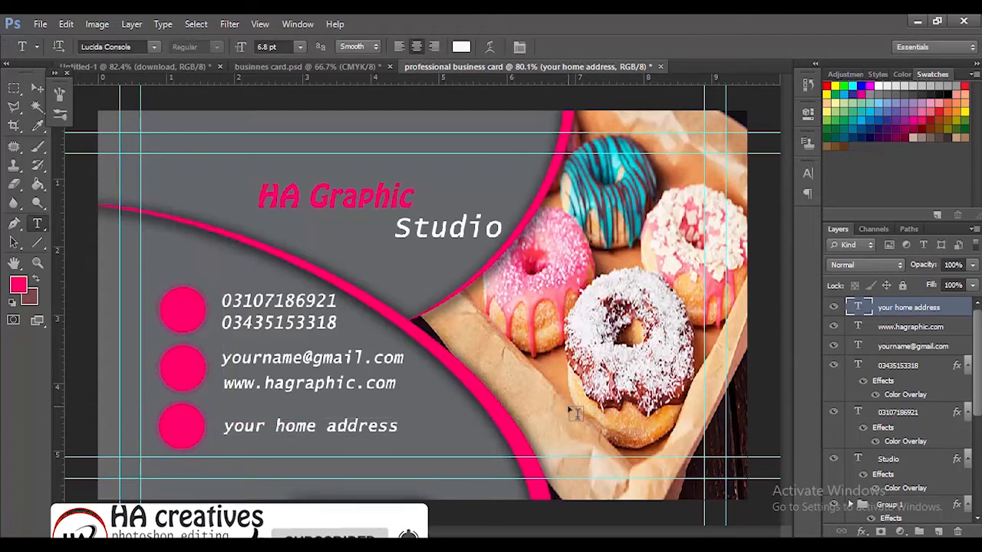
Place the phone icon download (1).png from the icons folder and shrink it to about 10% over the upper pink circle
{"action": "mouse_move", "coordinate": [548, 545]}
{"action": "left_click", "coordinate": [513, 505]}
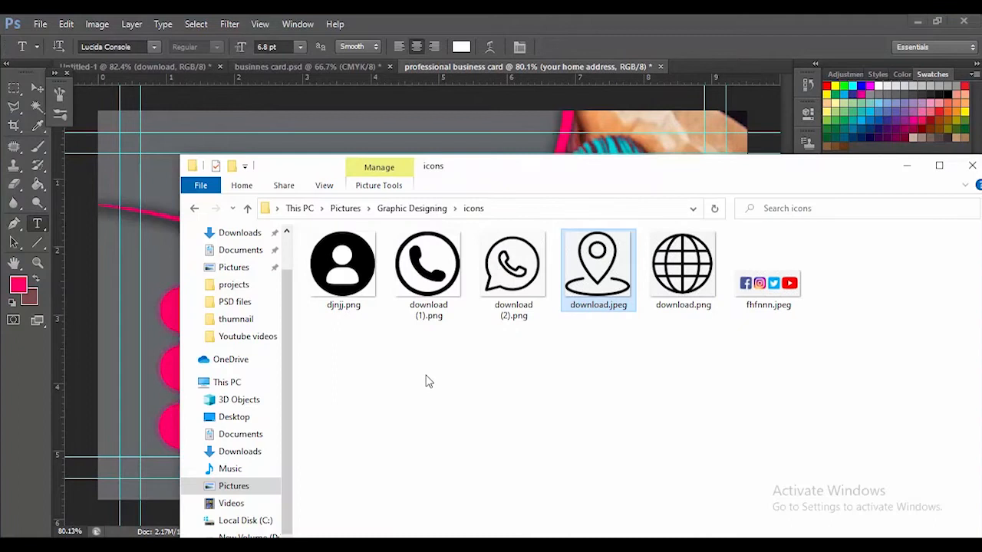
{"action": "left_click_drag", "start_coordinate": [438, 262], "coordinate": [346, 131]}
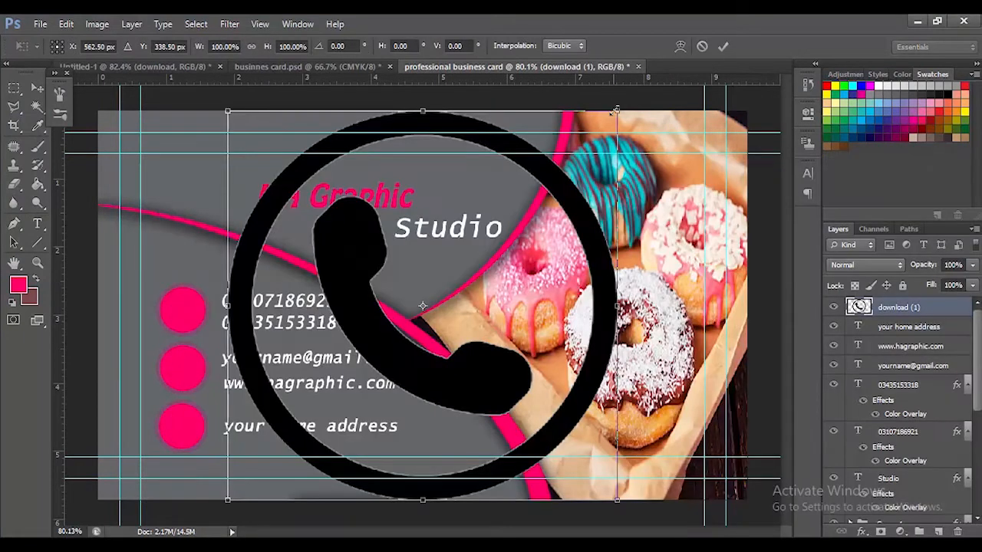
{"action": "left_click_drag", "start_coordinate": [616, 111], "coordinate": [194, 306]}
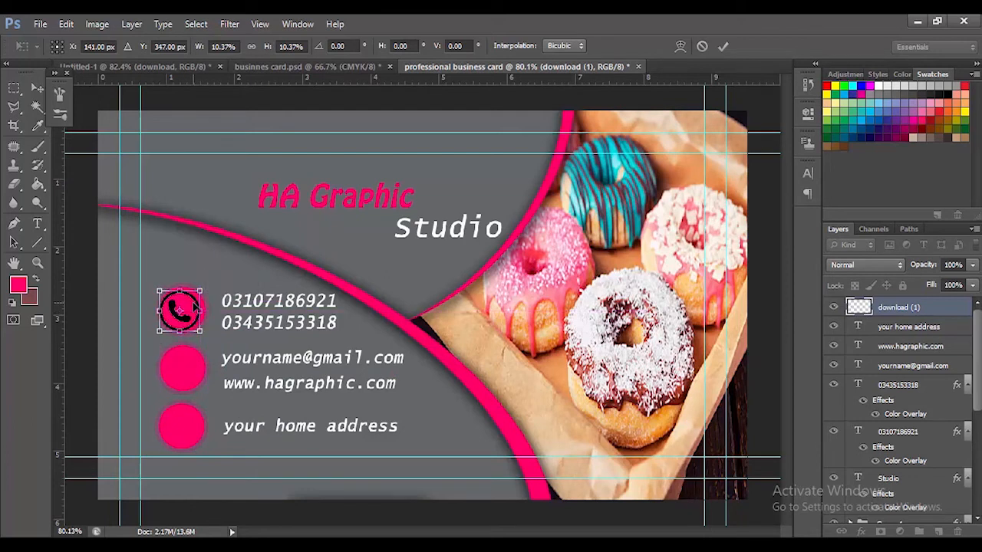
Reduce the phone icon to about 8.6% and center it inside the upper pink circle
{"action": "scroll", "coordinate": [195, 306], "scroll_direction": "up", "scroll_amount": 2}
{"action": "scroll", "coordinate": [145, 308], "scroll_direction": "up", "scroll_amount": 2}
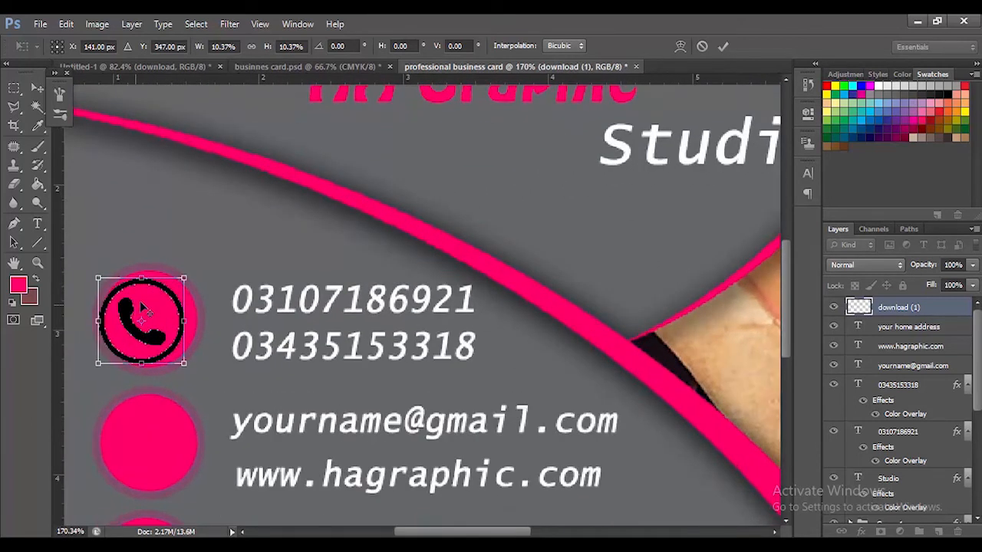
{"action": "left_click_drag", "start_coordinate": [187, 274], "coordinate": [162, 304]}
{"action": "key", "text": "Down"}
{"action": "key", "text": "Down"}
{"action": "key", "text": "Down"}
{"action": "key", "text": "Down"}
{"action": "key", "text": "Down"}
{"action": "key", "text": "Down"}
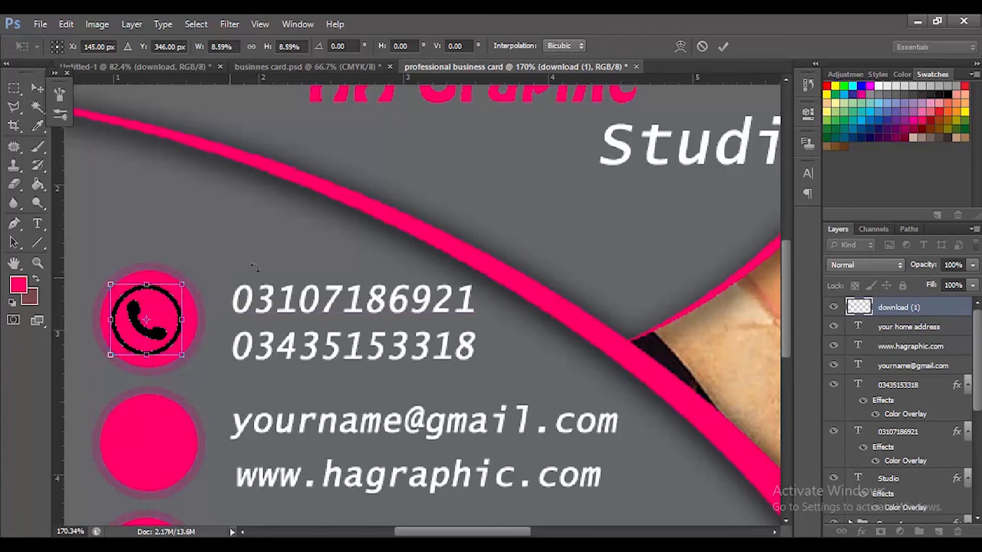
{"action": "left_click", "coordinate": [721, 46]}
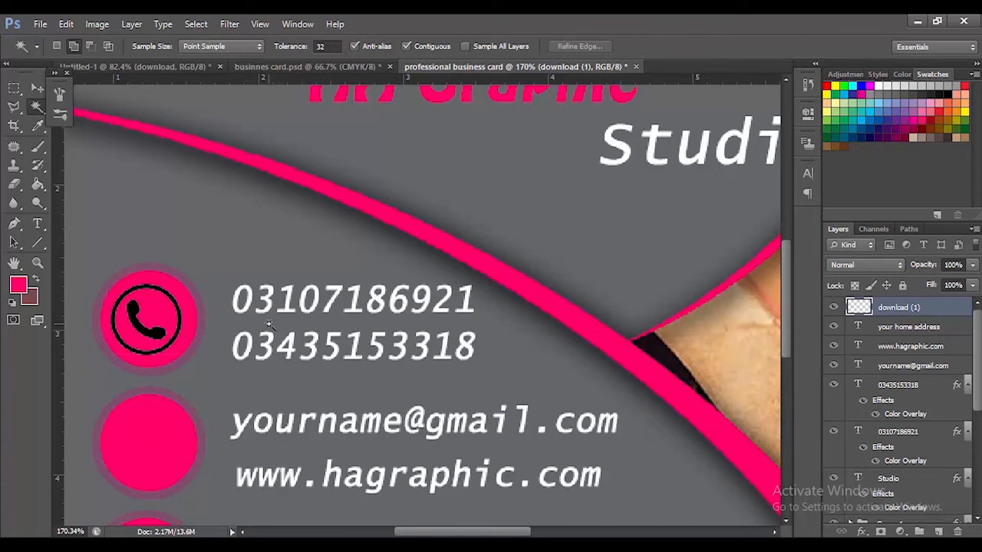
{"action": "scroll", "coordinate": [362, 308], "scroll_direction": "down", "scroll_amount": 1}
{"action": "scroll", "coordinate": [362, 308], "scroll_direction": "down", "scroll_amount": 5}
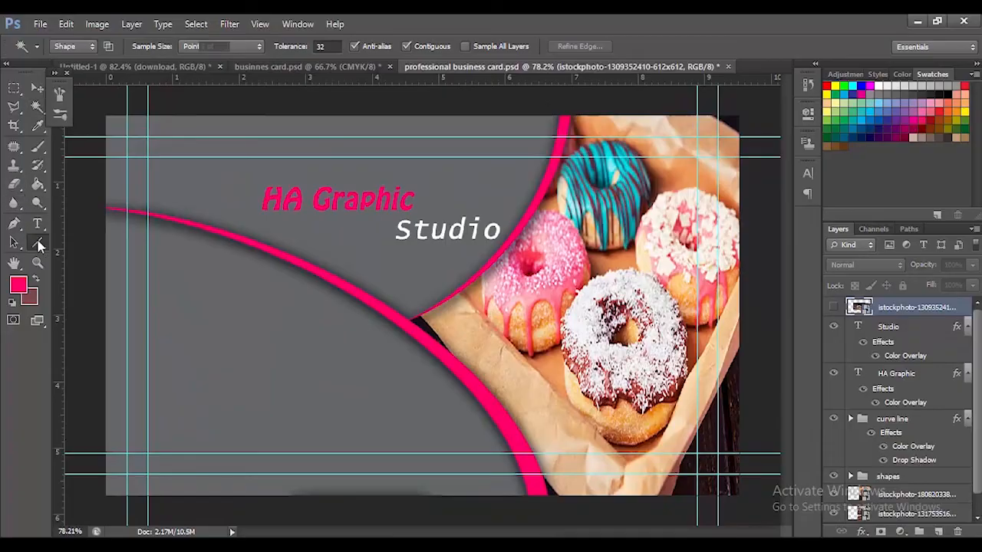
Draw a pink circle about 149 by 154 px over the donut photo with the Ellipse Tool
{"action": "right_click", "coordinate": [38, 242]}
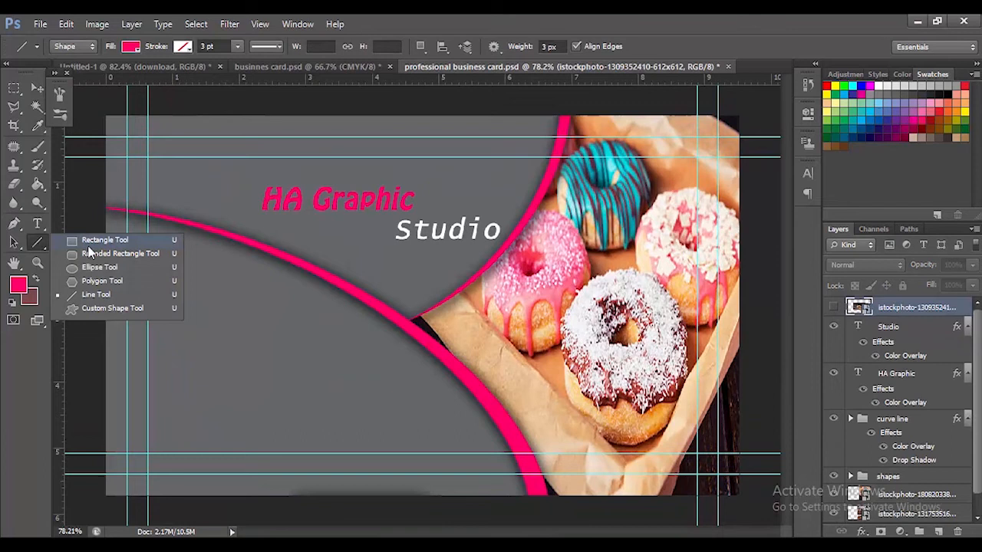
{"action": "left_click", "coordinate": [93, 267]}
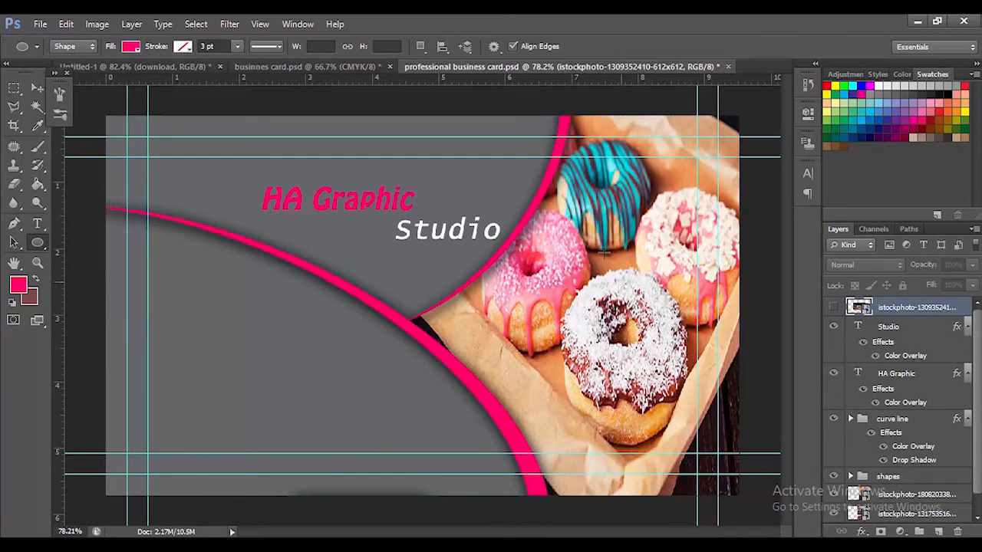
{"action": "left_click_drag", "start_coordinate": [583, 203], "coordinate": [652, 279]}
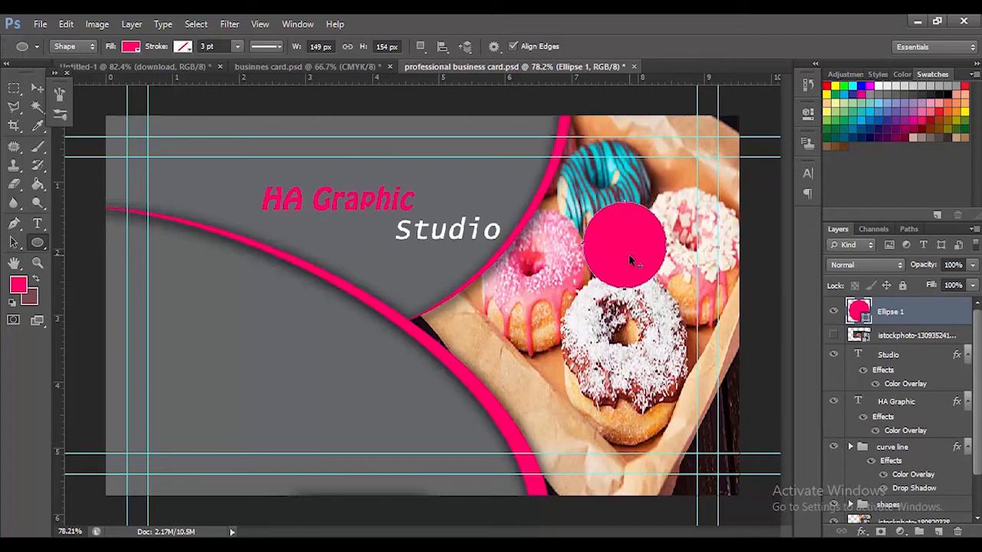
Duplicate the pink circle twice, placing one copy over the pink donut and the other over the lower donut's bottom edge
{"action": "left_click", "coordinate": [36, 88]}
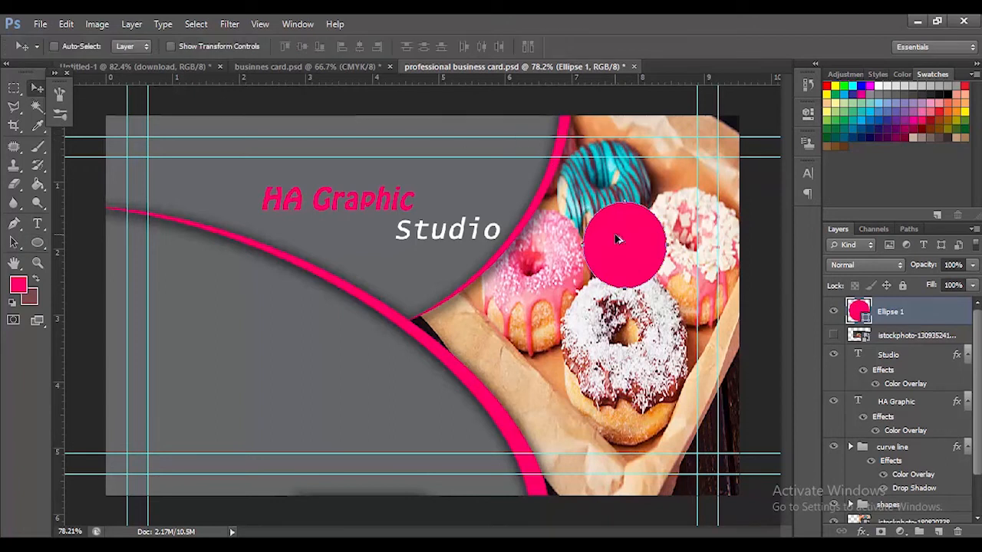
{"action": "left_click_drag", "start_coordinate": [607, 242], "coordinate": [515, 323]}
{"action": "left_click_drag", "start_coordinate": [621, 260], "coordinate": [645, 411]}
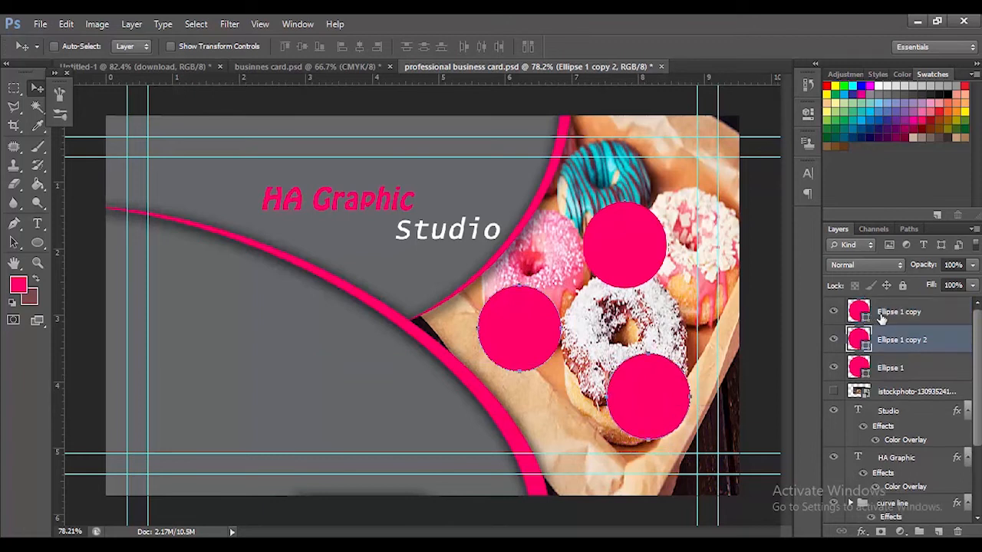
Move the original Ellipse 1 circle up and slightly right, beside the teal donut
{"action": "left_click", "coordinate": [898, 372]}
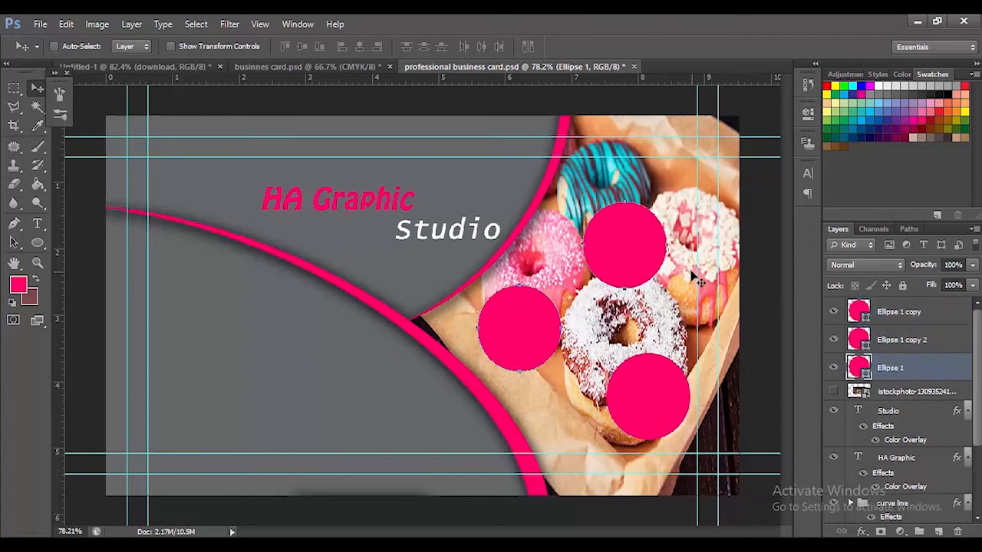
{"action": "left_click_drag", "start_coordinate": [619, 243], "coordinate": [638, 203]}
{"action": "key", "text": "ctrl+z"}
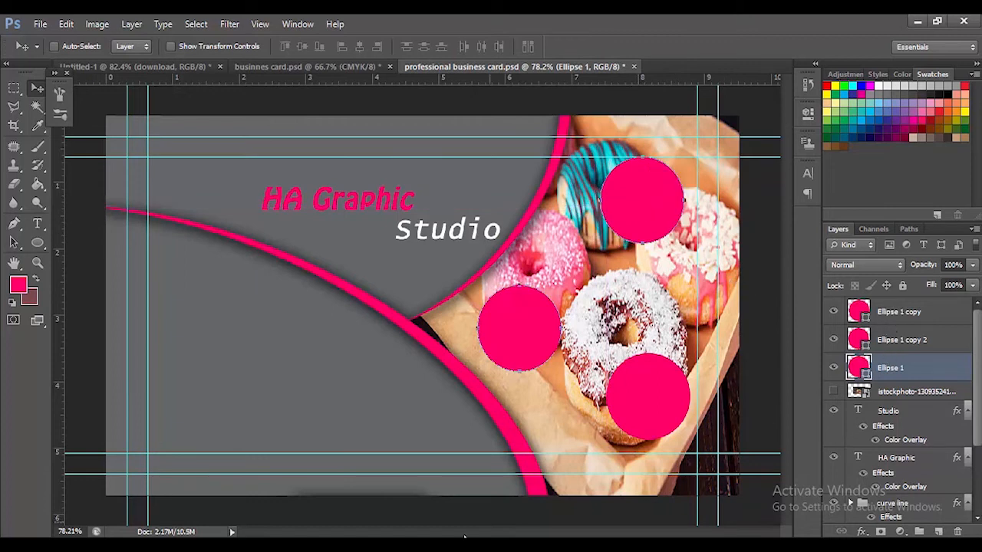
{"action": "mouse_move", "coordinate": [547, 537]}
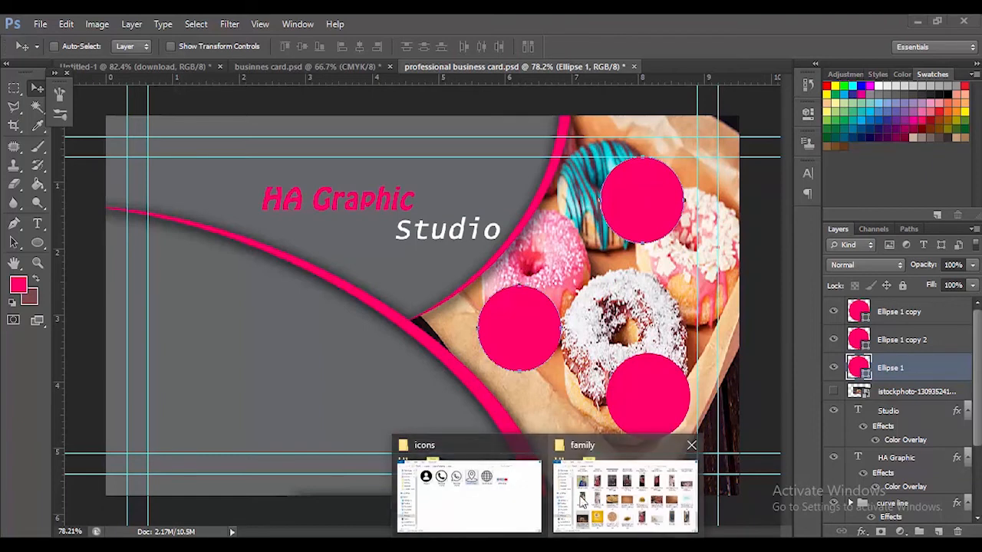
{"action": "left_click", "coordinate": [578, 500]}
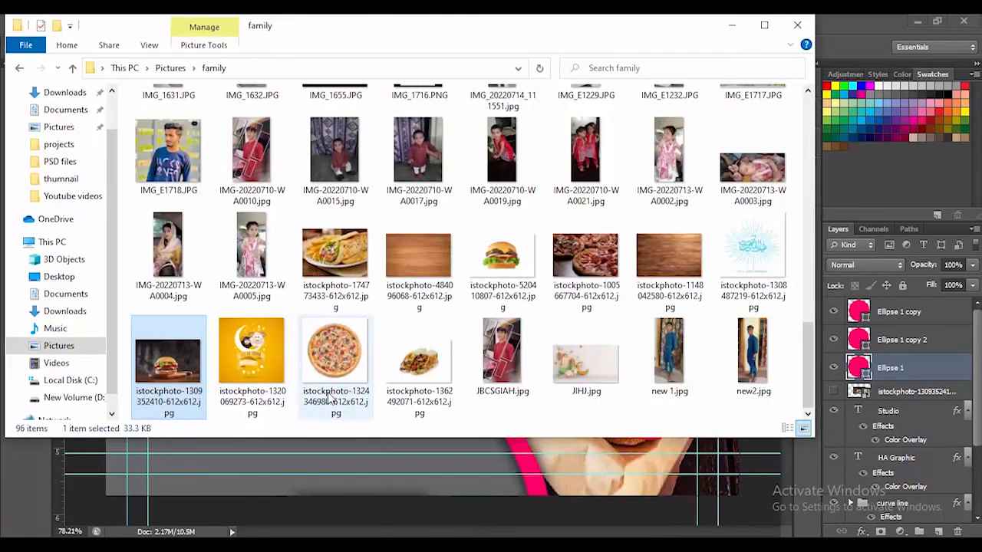
{"action": "left_click_drag", "start_coordinate": [201, 372], "coordinate": [256, 442]}
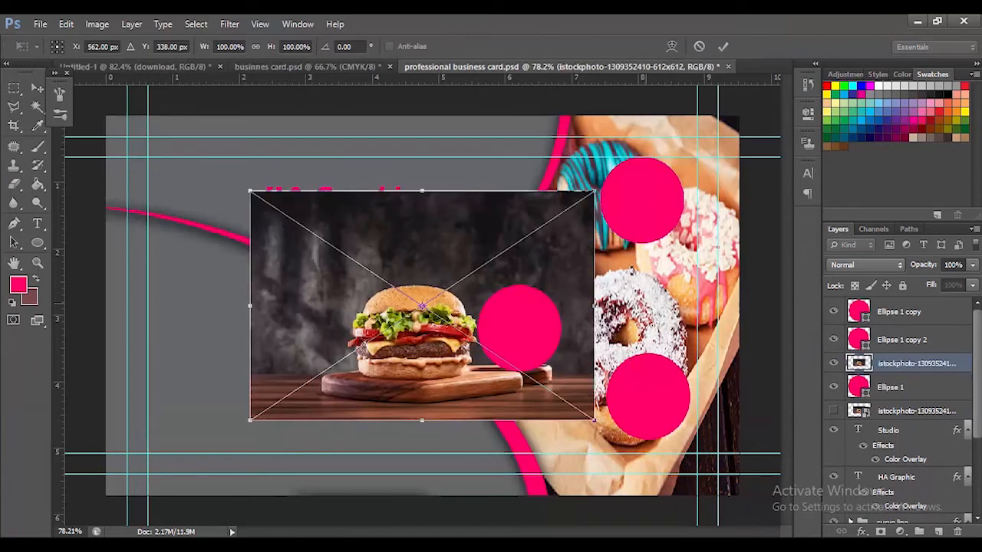
{"action": "left_click_drag", "start_coordinate": [574, 257], "coordinate": [731, 173]}
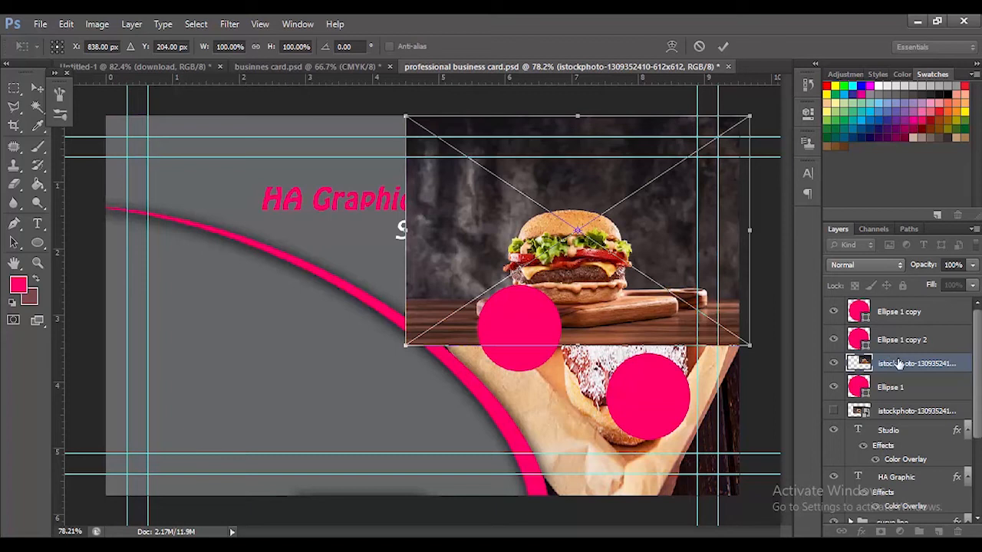
{"action": "left_click", "coordinate": [723, 47]}
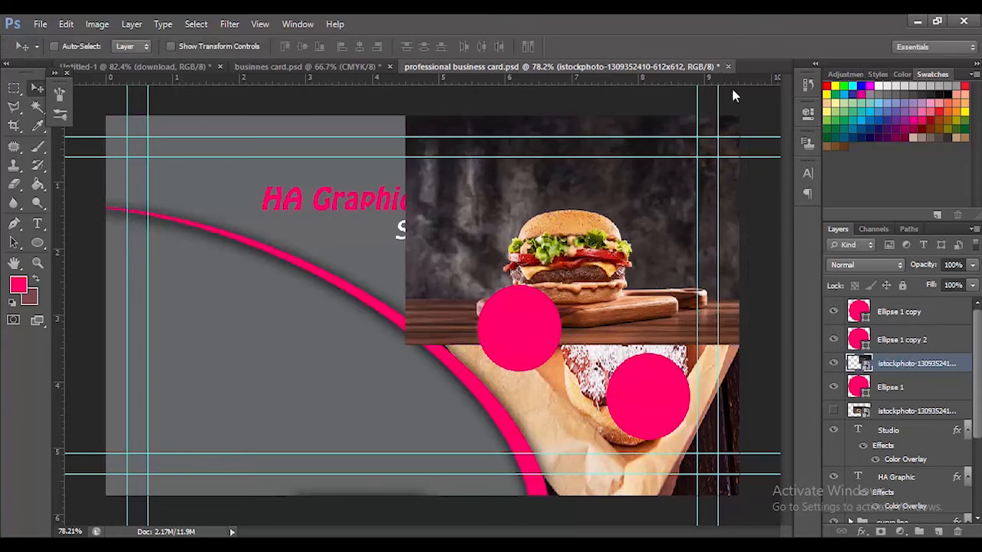
{"action": "right_click", "coordinate": [900, 367]}
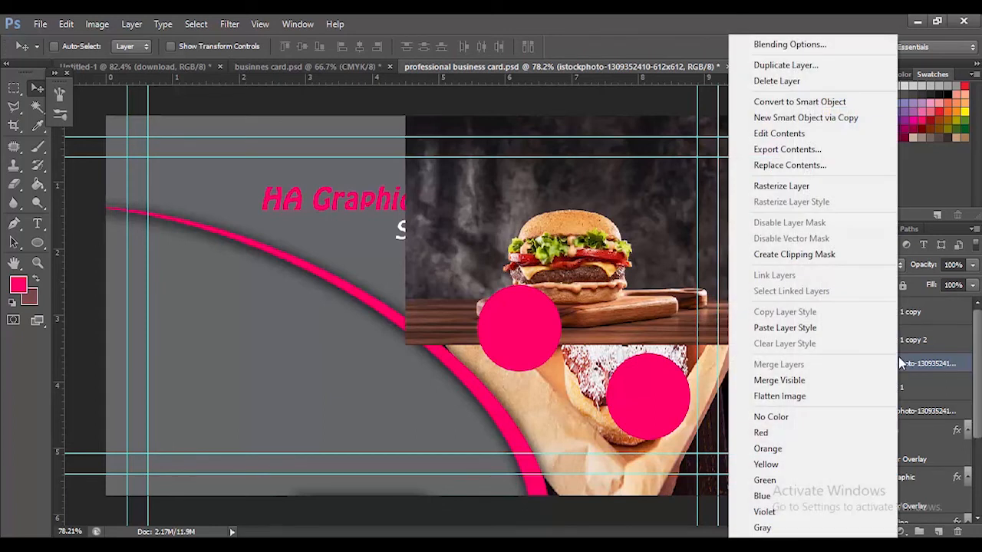
{"action": "left_click", "coordinate": [794, 254]}
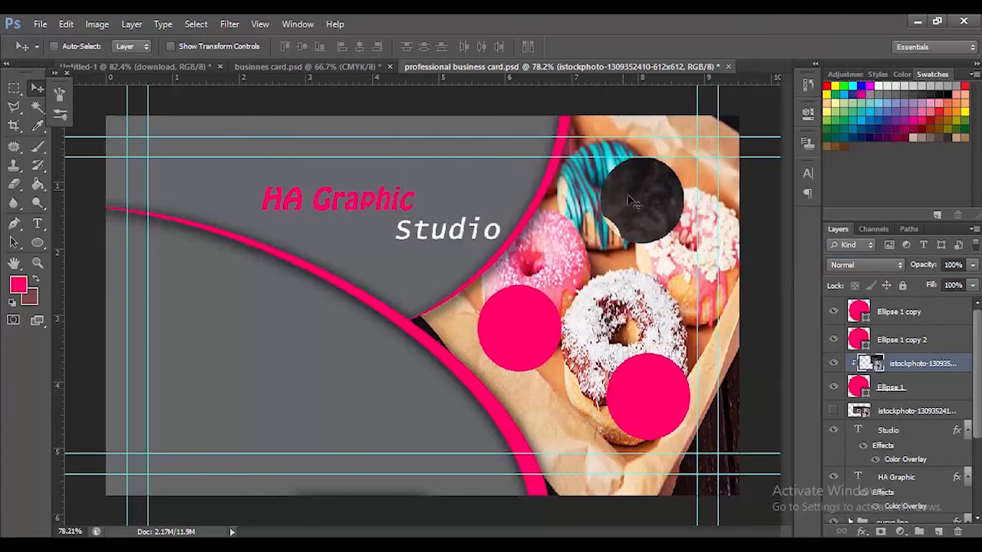
Scale the clipped burger photo to about 47% and position the burger inside the upper circle
{"action": "key", "text": "ctrl+t"}
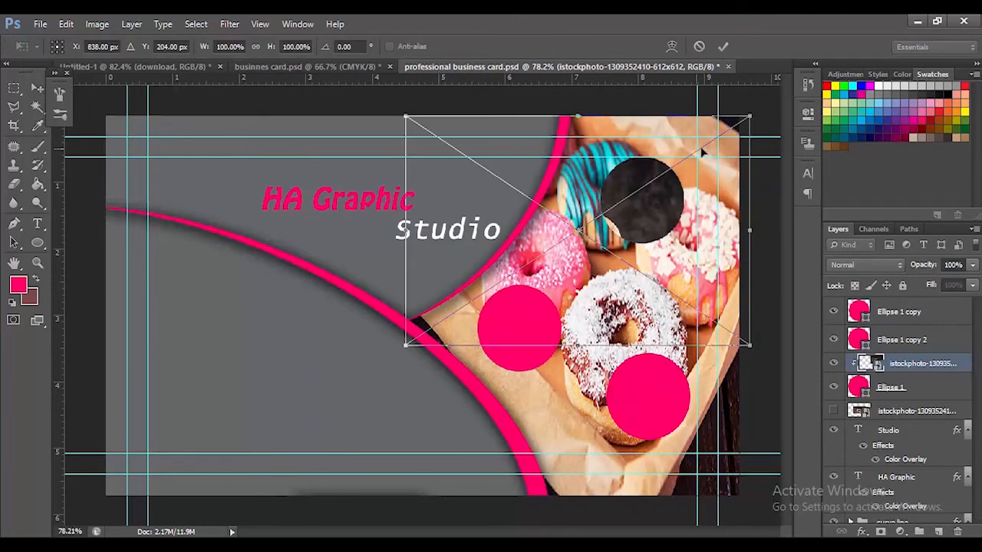
{"action": "left_click_drag", "start_coordinate": [405, 345], "coordinate": [671, 244]}
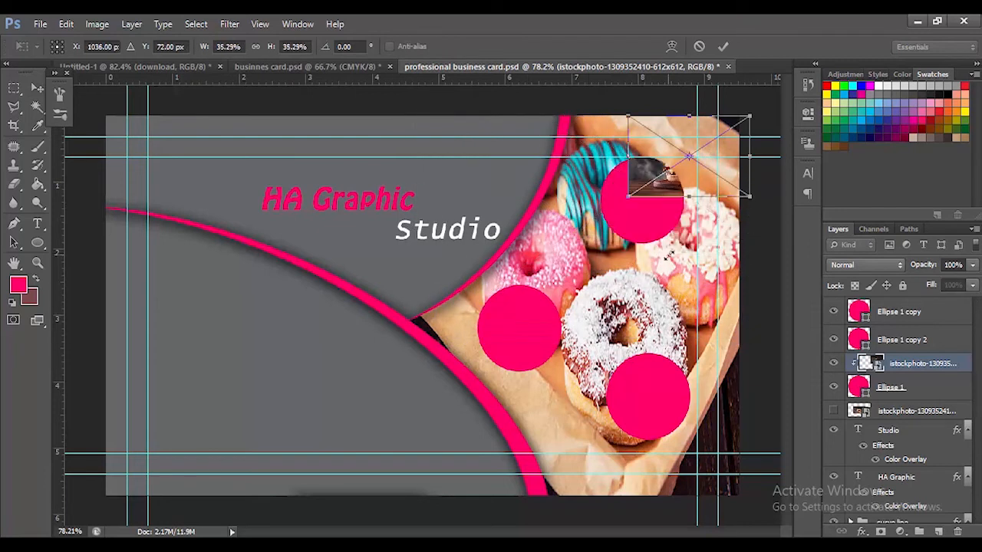
{"action": "left_click_drag", "start_coordinate": [715, 132], "coordinate": [733, 147]}
{"action": "left_click_drag", "start_coordinate": [677, 164], "coordinate": [668, 165]}
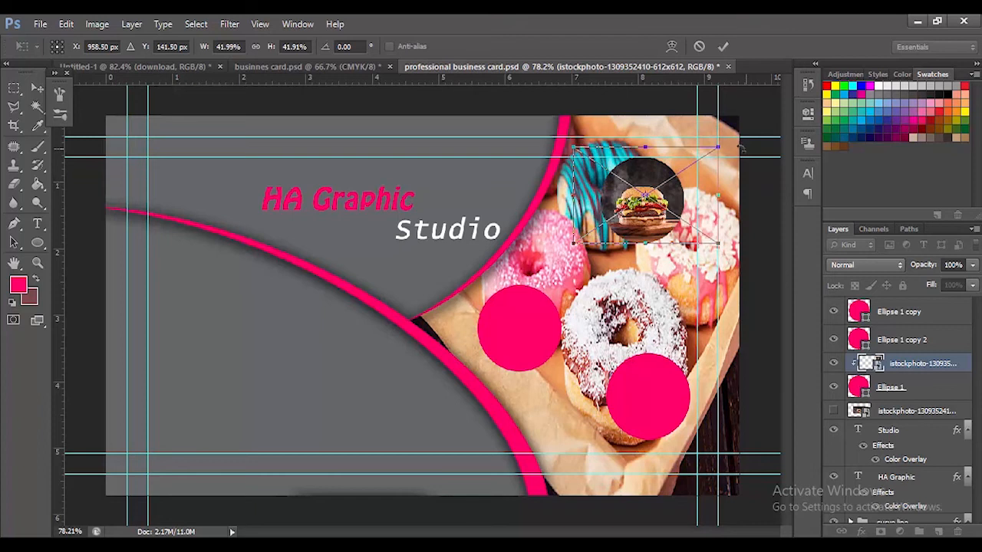
{"action": "left_click_drag", "start_coordinate": [726, 142], "coordinate": [738, 133]}
{"action": "left_click_drag", "start_coordinate": [671, 165], "coordinate": [663, 175]}
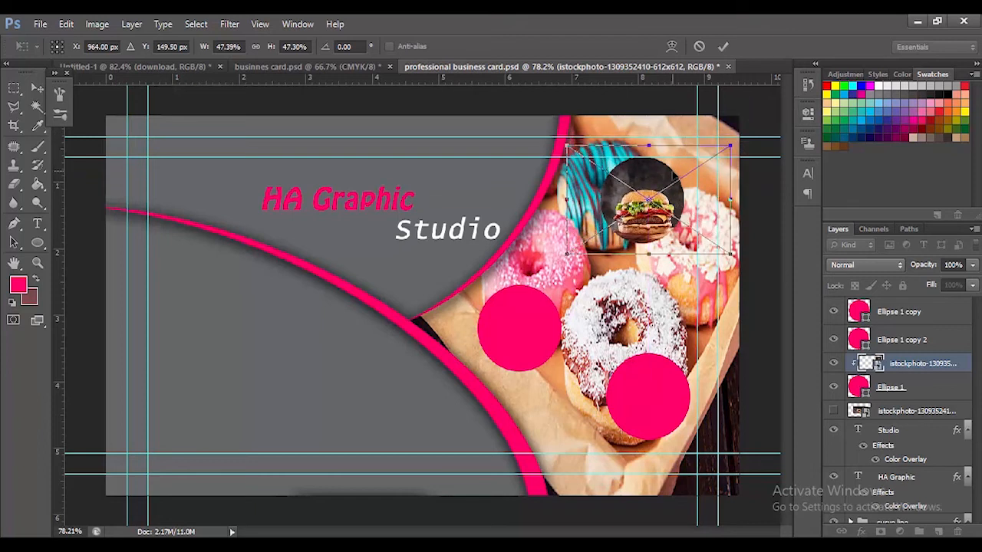
{"action": "left_click", "coordinate": [723, 46]}
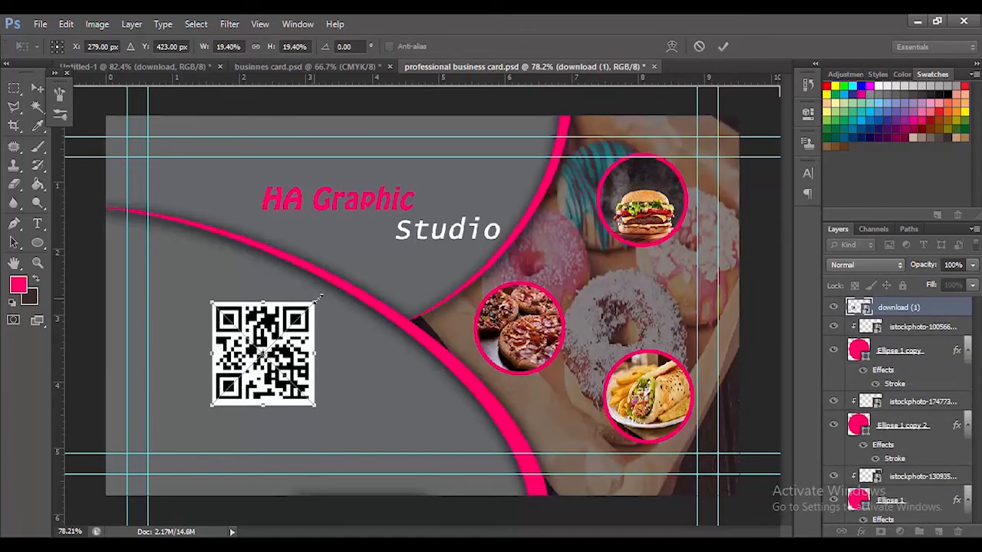
Scale the QR code image down to about 13.75% in the card's lower-left area
{"action": "left_click_drag", "start_coordinate": [319, 298], "coordinate": [254, 360]}
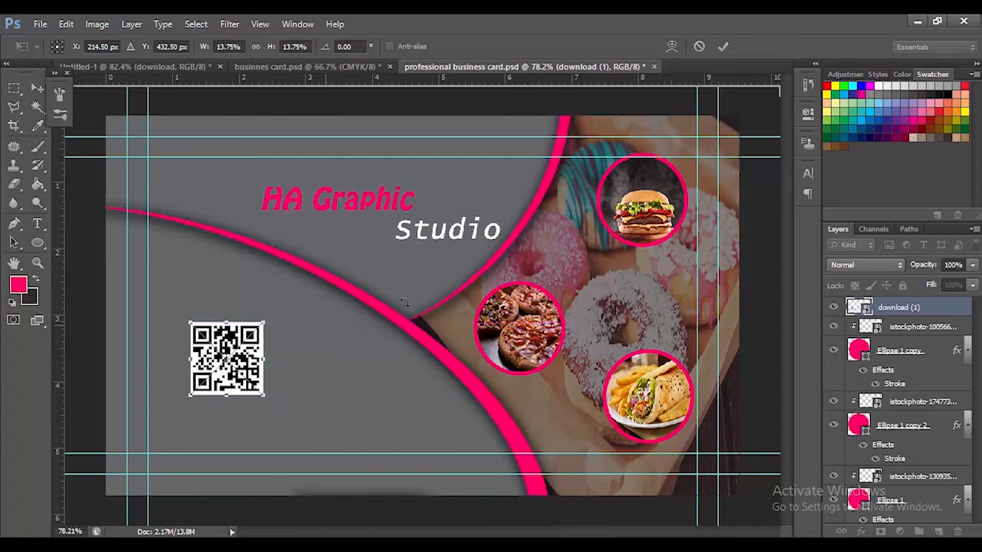
{"action": "left_click", "coordinate": [723, 44]}
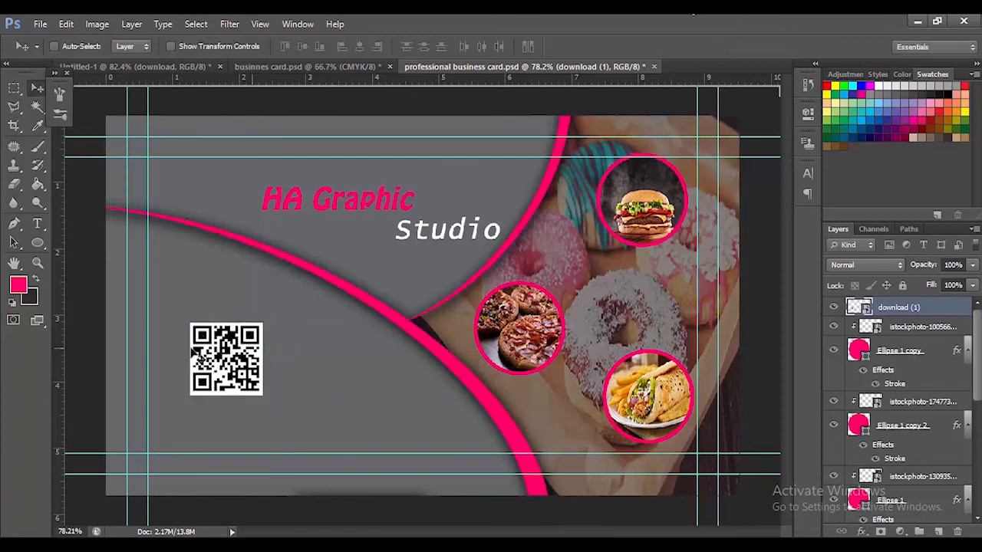
Start a new Lucida Console 12 pt text line just below the QR code
{"action": "left_click", "coordinate": [35, 224]}
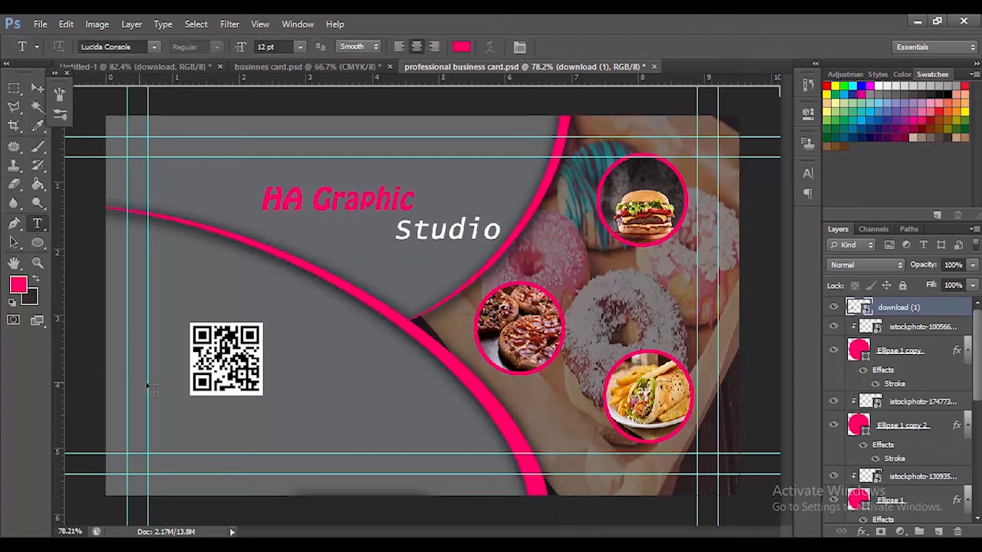
{"action": "left_click", "coordinate": [168, 414]}
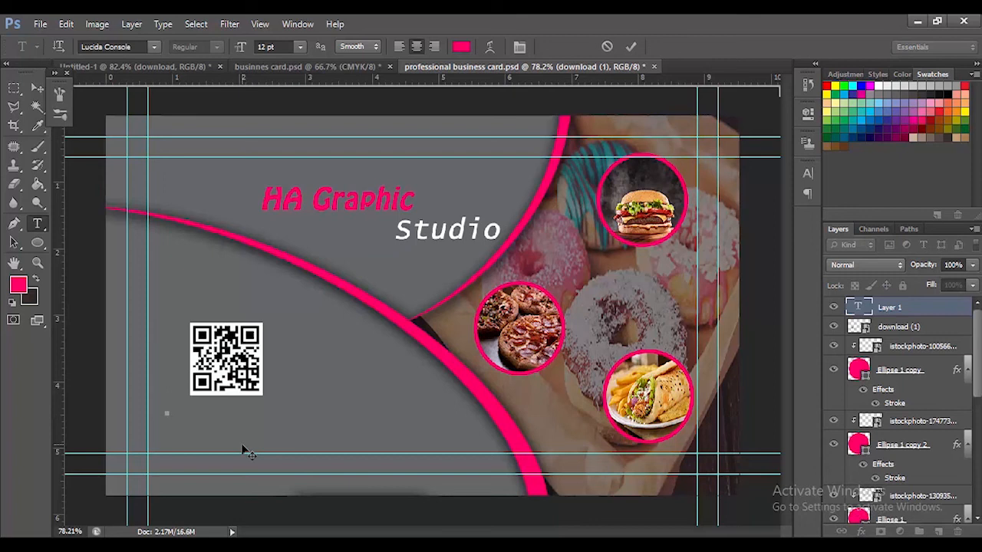
{"action": "type", "text": "HA grap"}
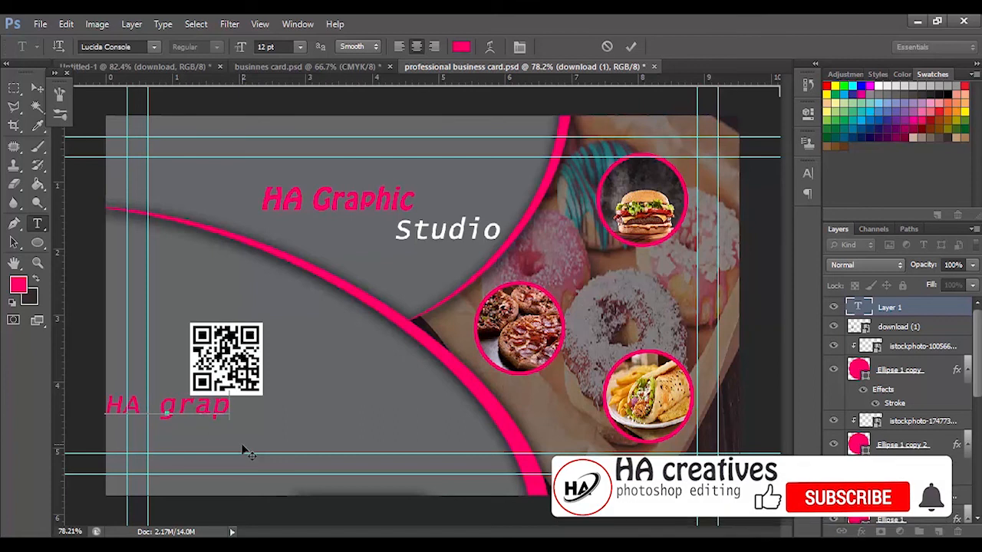
{"action": "key", "text": "BackSpace"}
{"action": "key", "text": "BackSpace"}
{"action": "key", "text": "BackSpace"}
{"action": "key", "text": "BackSpace"}
{"action": "key", "text": "BackSpace"}
{"action": "key", "text": "BackSpace"}
{"action": "key", "text": "BackSpace"}
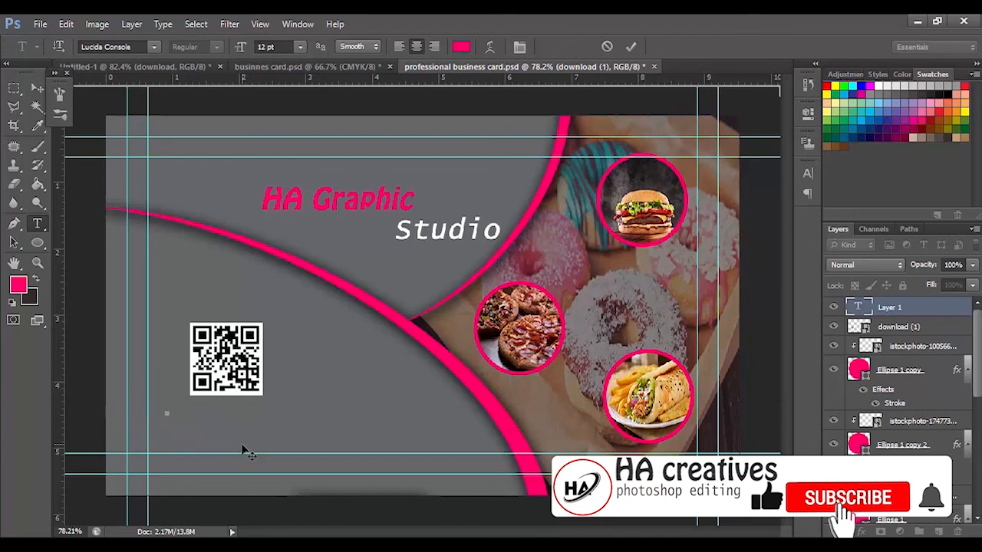
{"action": "type", "text": "www."}
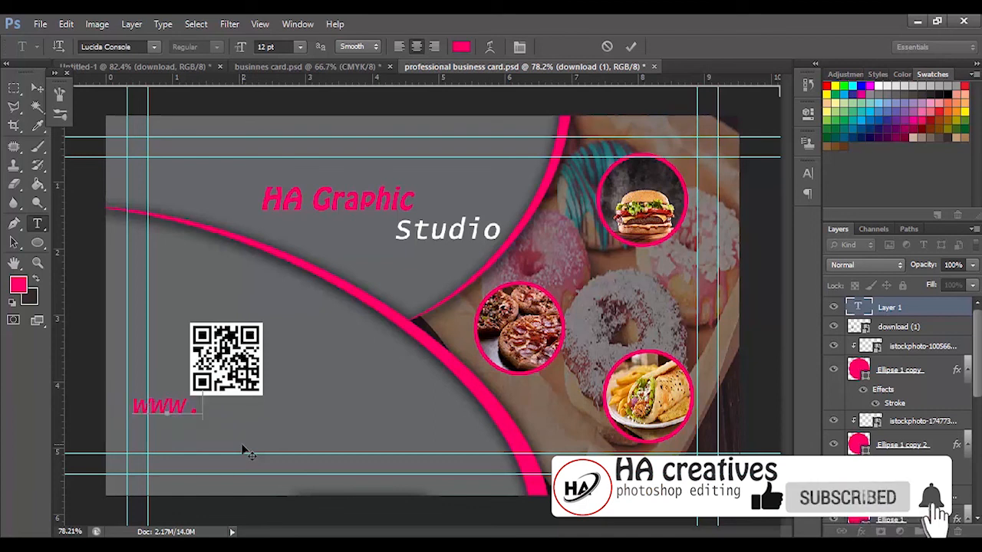
{"action": "type", "text": "hagraphic"}
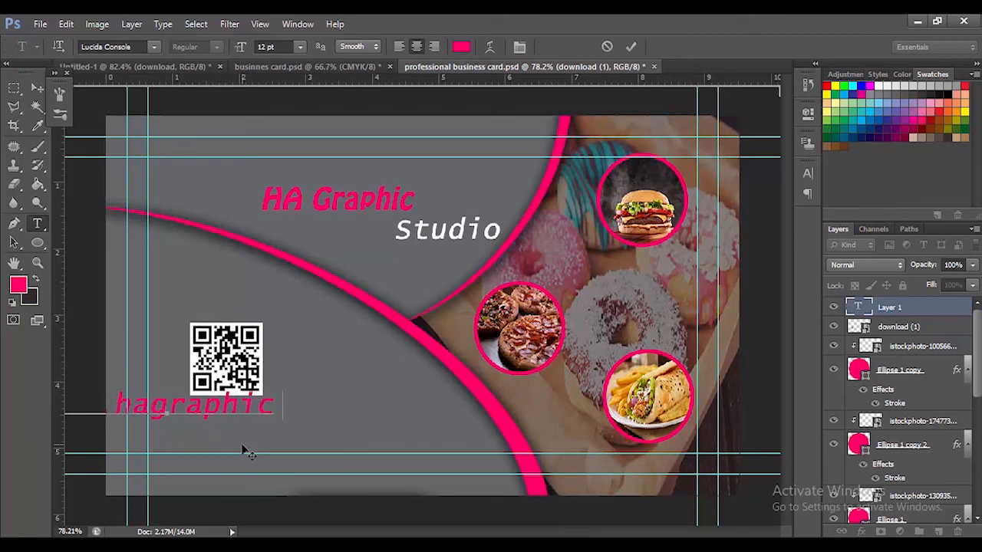
{"action": "key", "text": "BackSpace"}
{"action": "type", "text": ".com"}
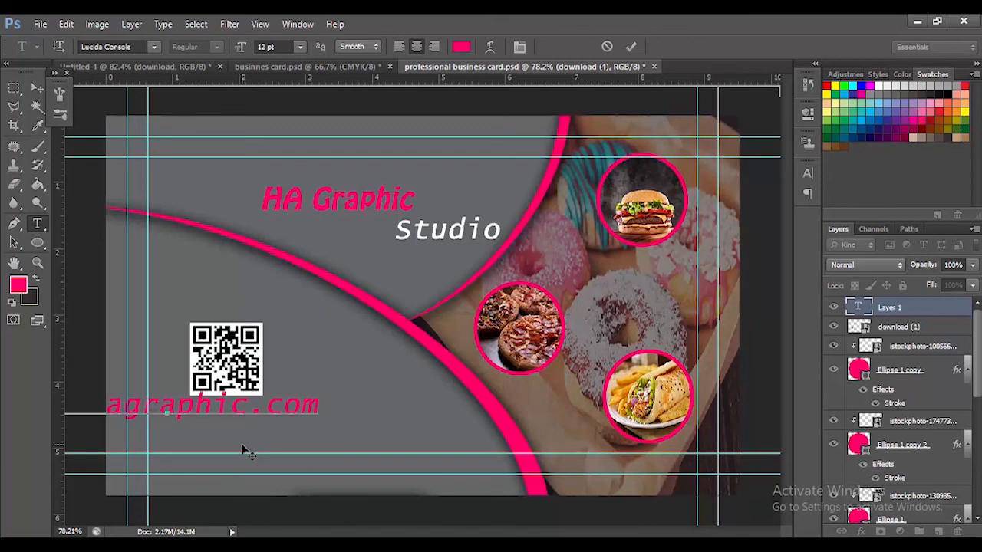
{"action": "left_click", "coordinate": [639, 46]}
Give the website text layer a white (ffffff) Color Overlay
{"action": "right_click", "coordinate": [909, 307]}
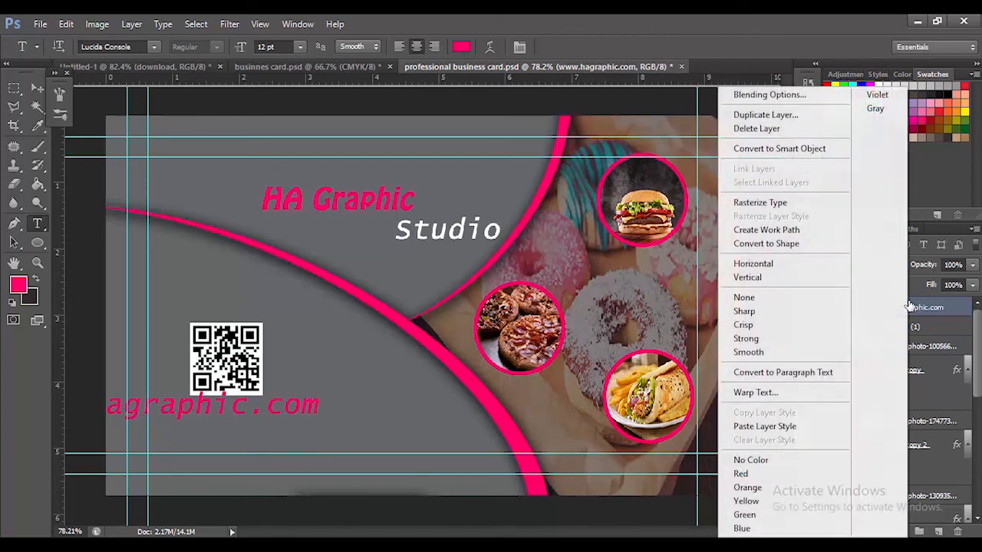
{"action": "left_click", "coordinate": [747, 94]}
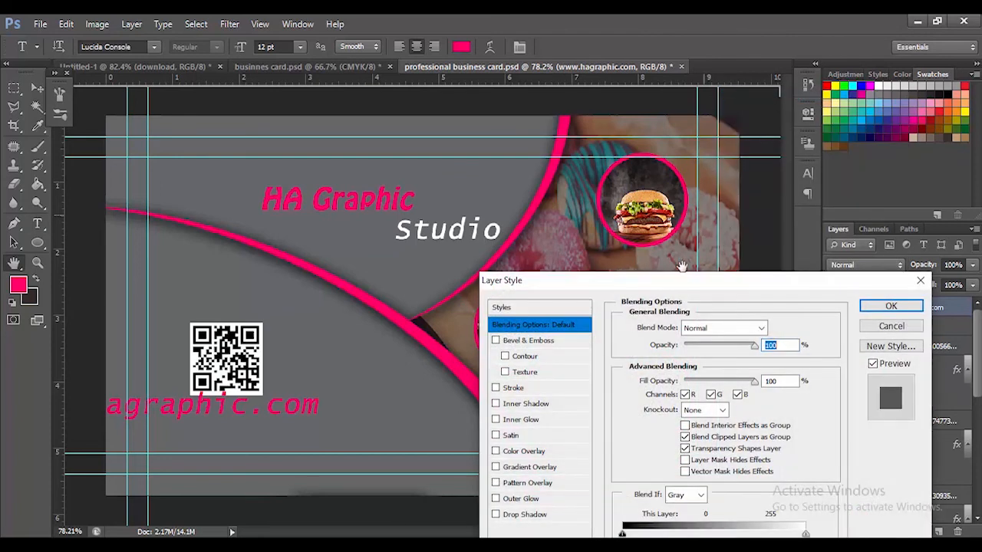
{"action": "left_click", "coordinate": [527, 455]}
{"action": "left_click", "coordinate": [780, 328]}
{"action": "left_click_drag", "start_coordinate": [646, 421], "coordinate": [488, 259]}
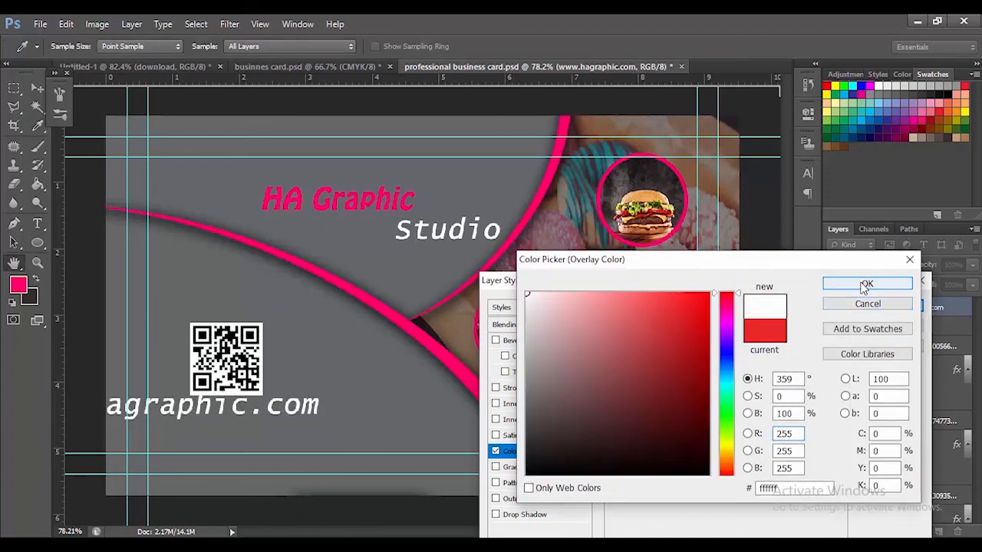
{"action": "left_click", "coordinate": [864, 286]}
{"action": "left_click", "coordinate": [884, 306]}
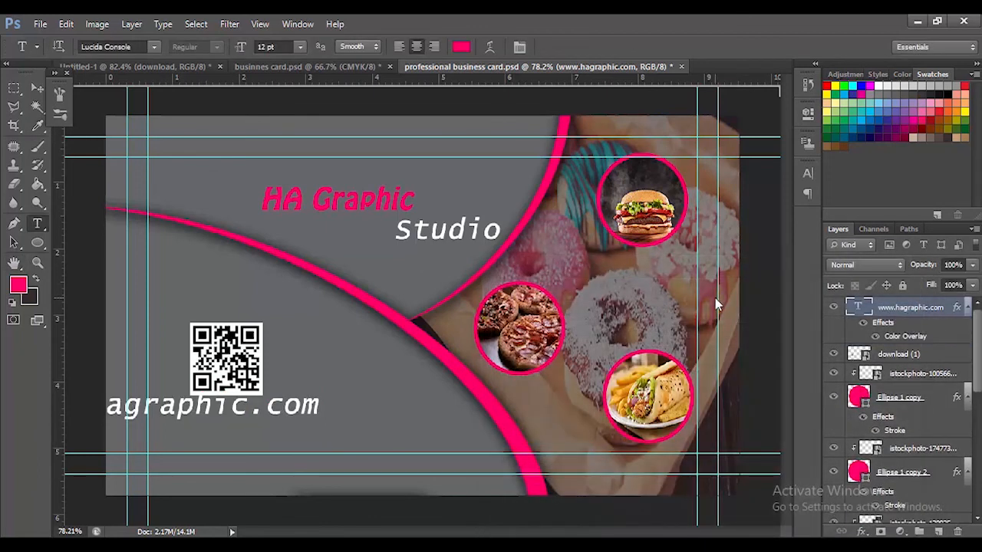
Scale the website text down to about 48% and position it just beneath the QR code
{"action": "key", "text": "ctrl+t"}
{"action": "left_click_drag", "start_coordinate": [213, 410], "coordinate": [346, 420]}
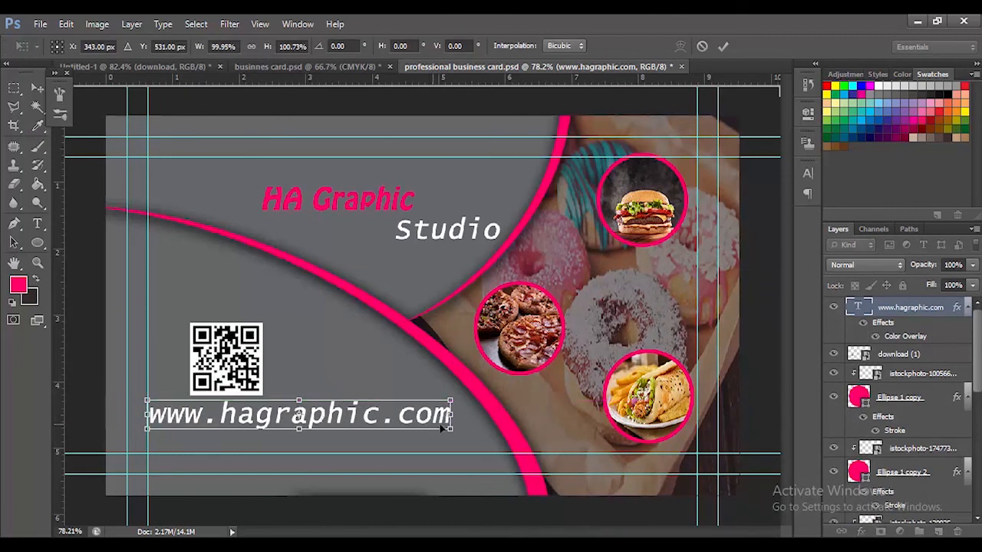
{"action": "left_click_drag", "start_coordinate": [451, 429], "coordinate": [287, 414]}
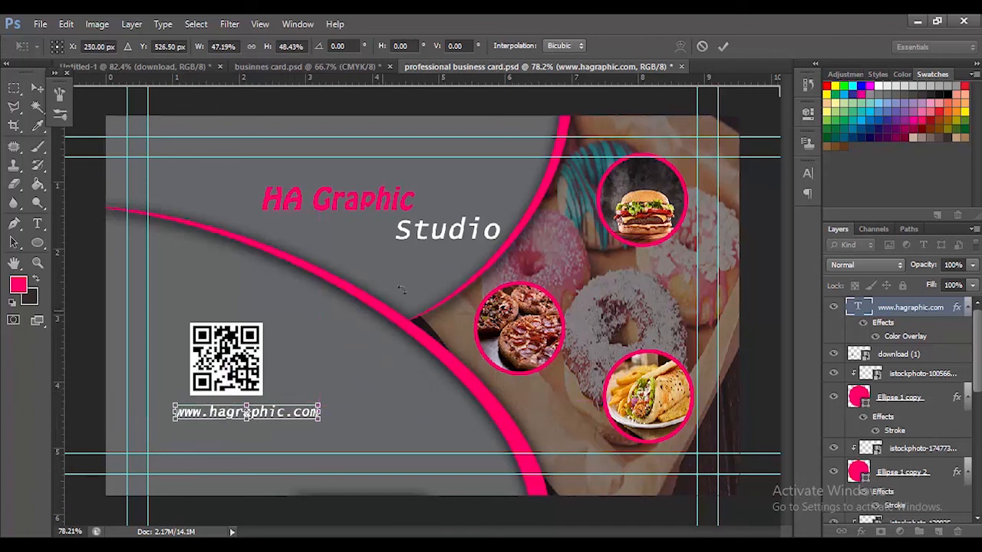
{"action": "left_click", "coordinate": [724, 46]}
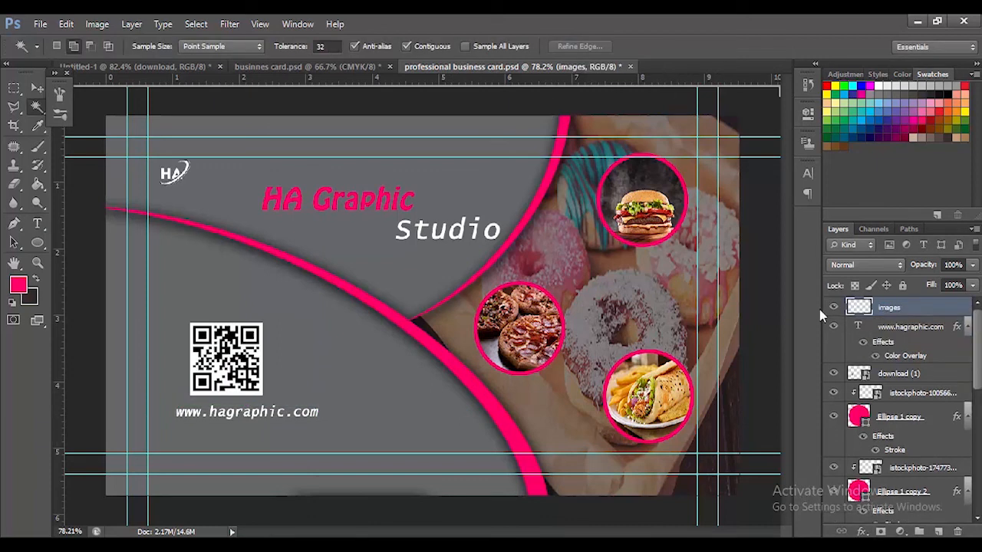